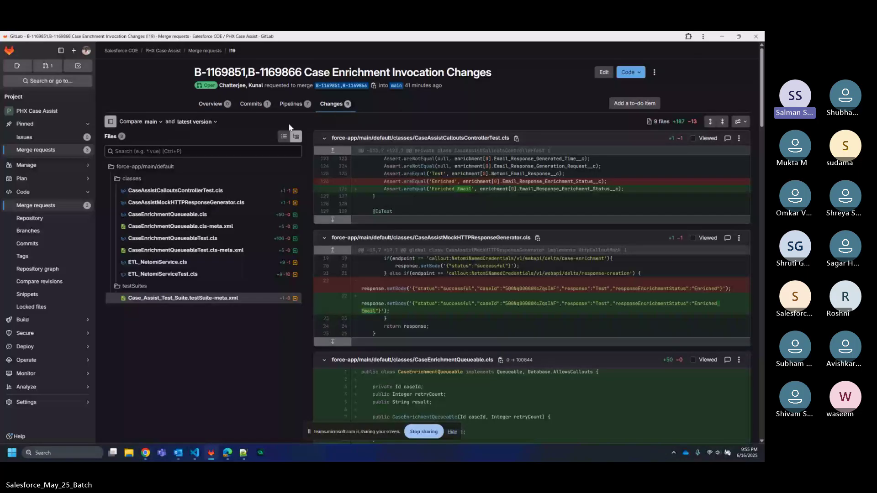
Step: Review the merge request's overview, pipeline runs and changed files
key("alt+Left")
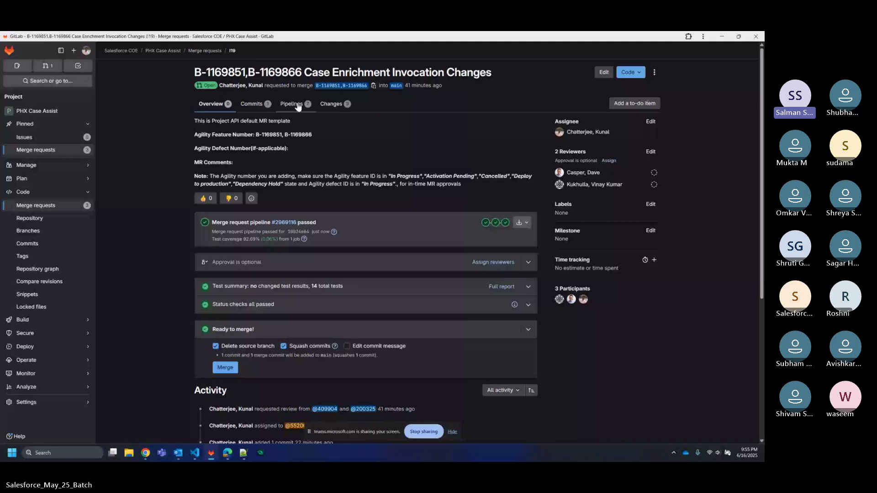
left_click(297, 105)
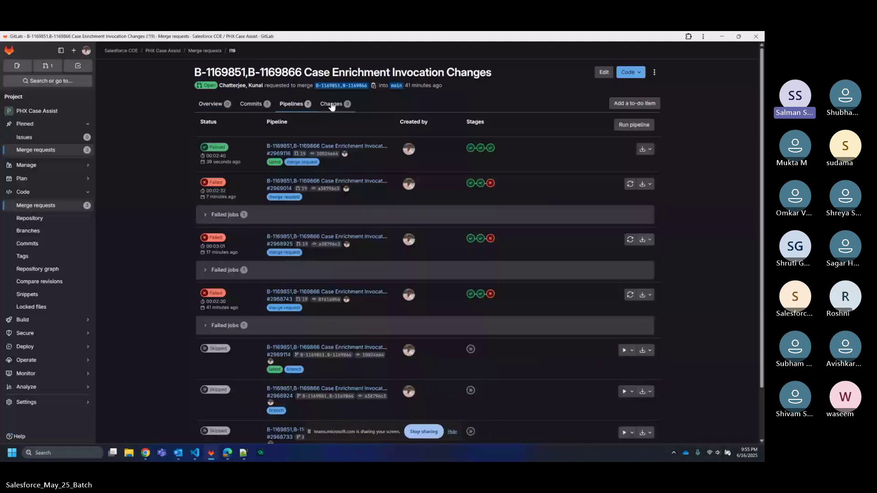
left_click(332, 105)
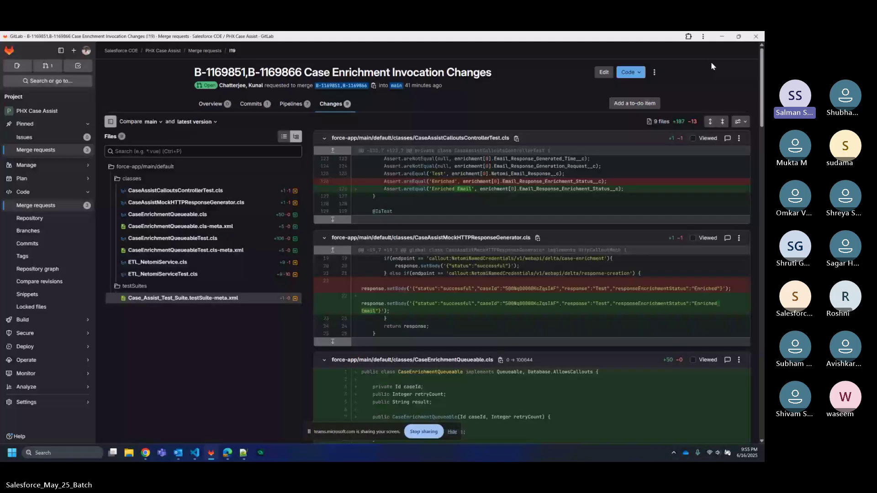
Step: Switch to the Salesforce Setup home page and hide the screen-sharing notice
key("alt+Tab")
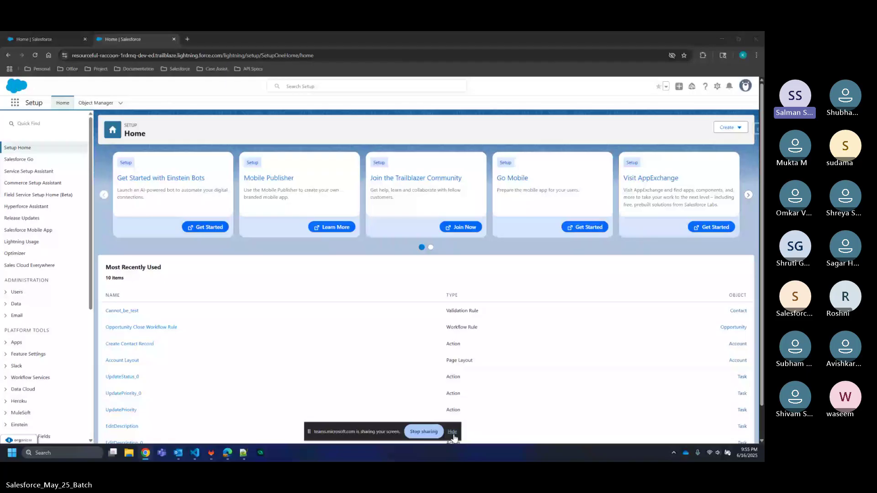
left_click(453, 433)
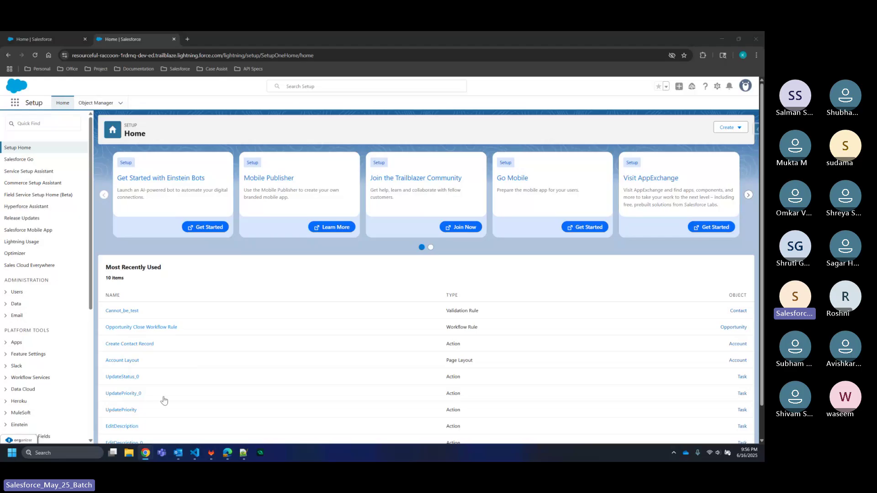
left_click(211, 453)
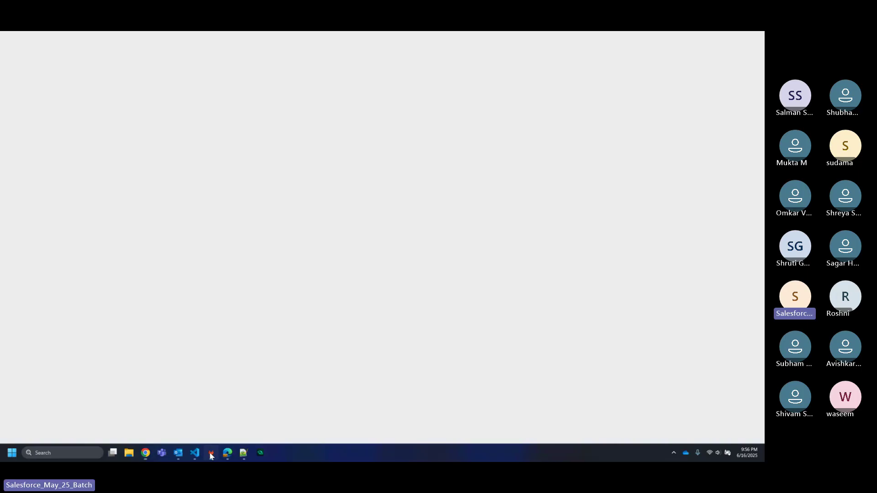
mouse_move(194, 453)
left_click(175, 415)
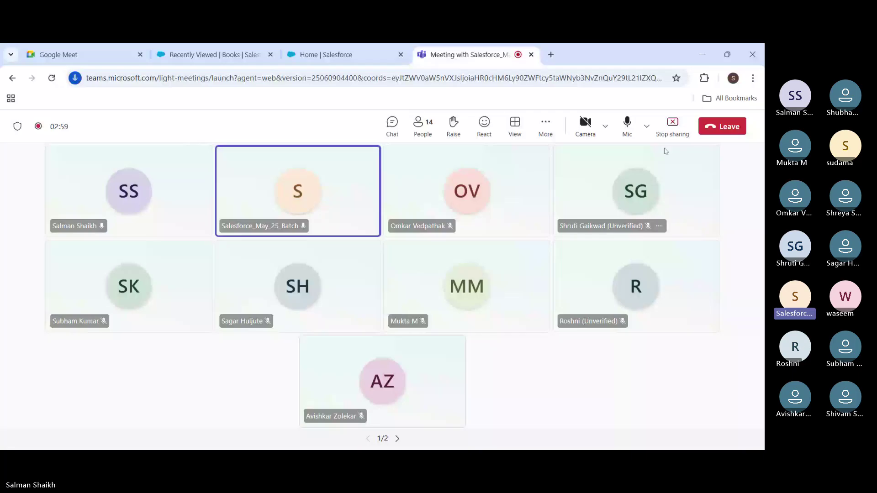
left_click(675, 126)
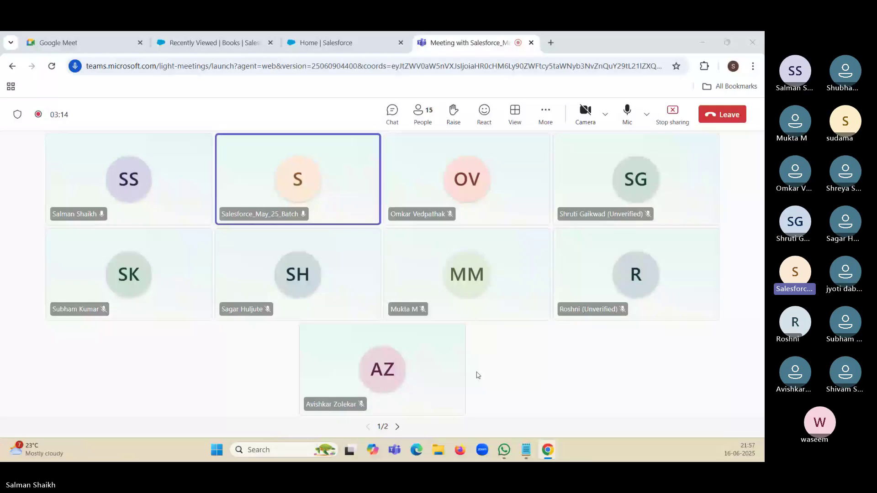
Step: Glance at the Library Management book list, return to the Teams meeting, and repeatedly mute and unmute the microphone
left_click(217, 44)
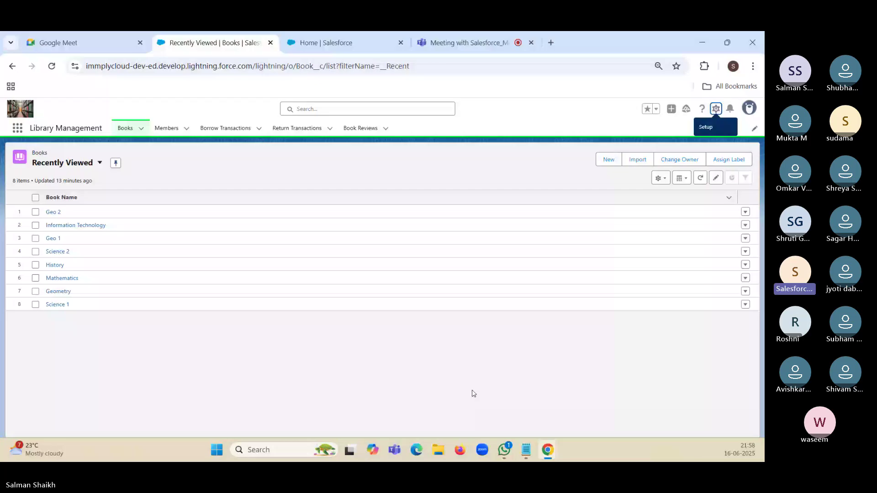
left_click(469, 43)
left_click(634, 117)
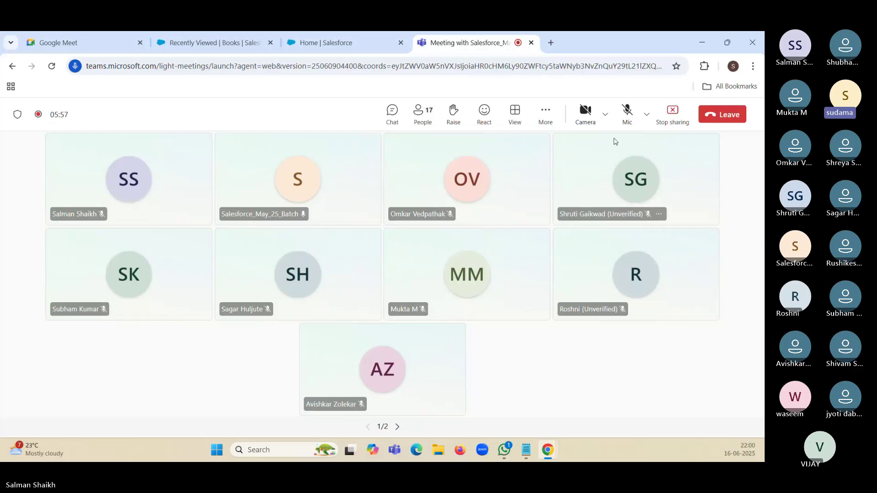
left_click(627, 112)
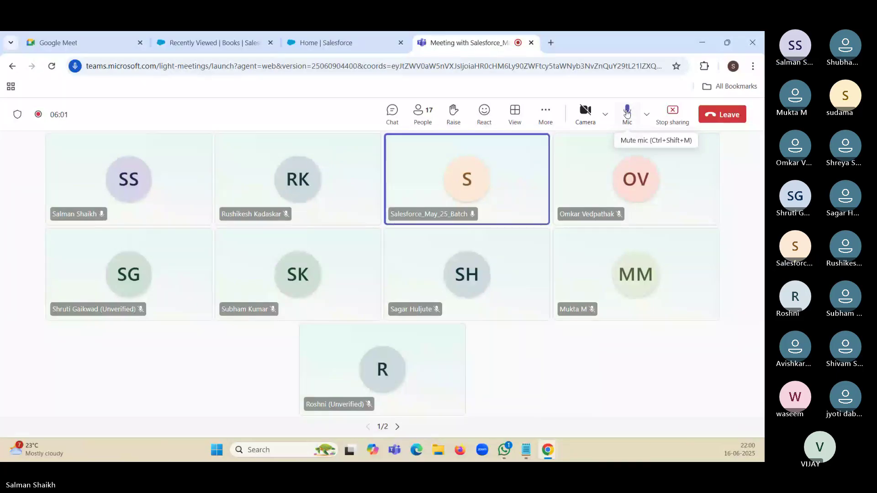
left_click(628, 112)
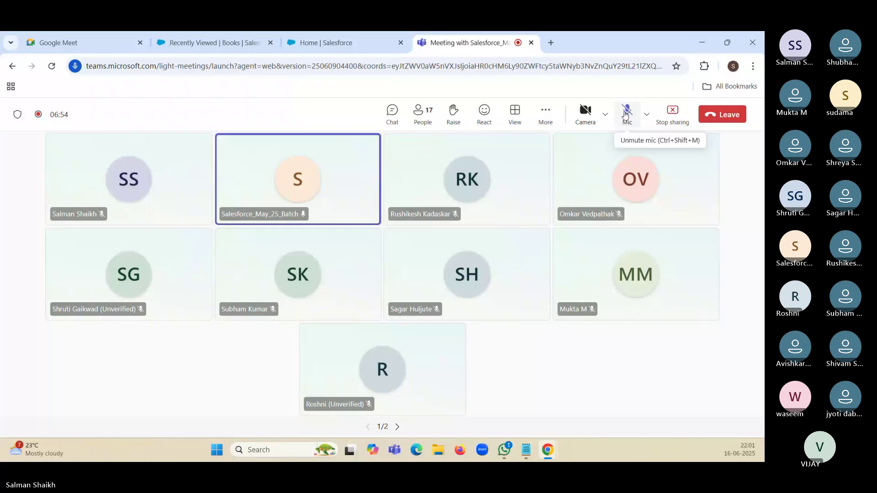
left_click(627, 112)
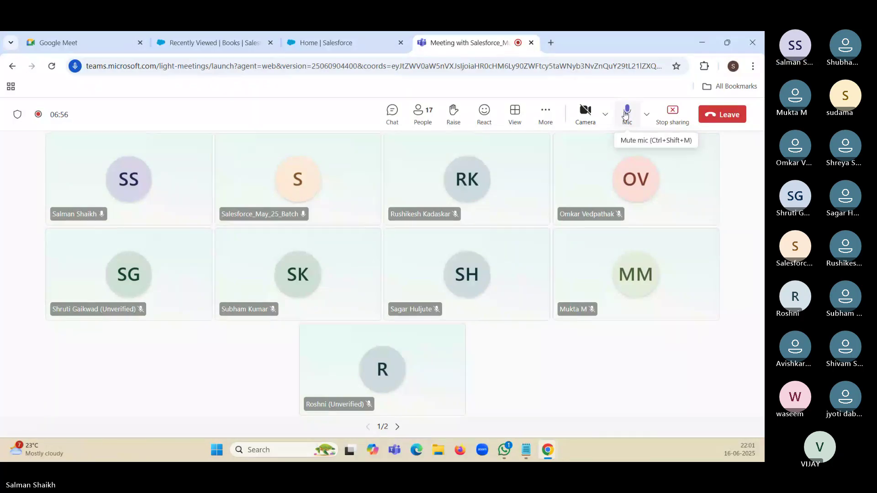
left_click(626, 113)
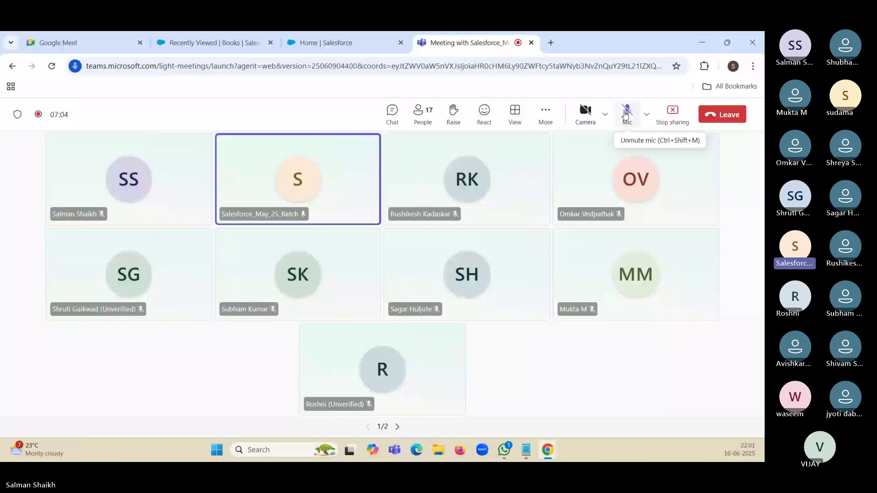
left_click(626, 113)
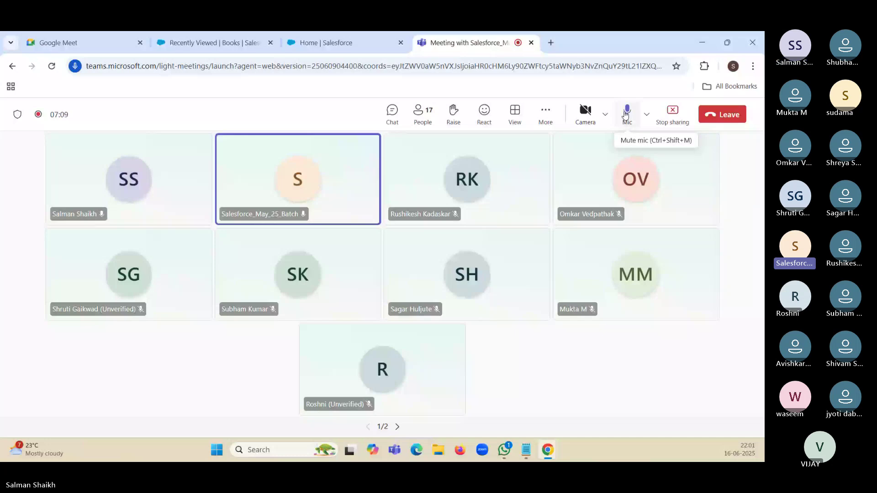
Step: Review the borrow transaction for the book Geo 1 and the return transaction RT-00001 in the Library Management app
left_click(202, 43)
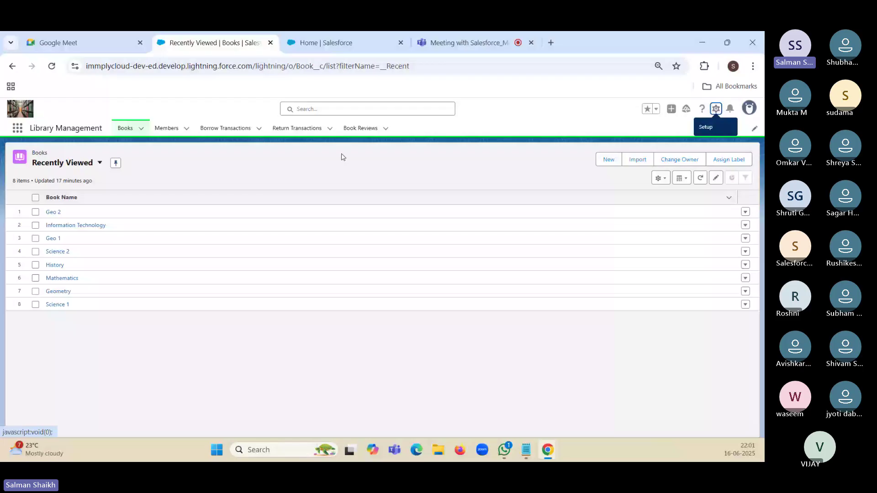
left_click(225, 128)
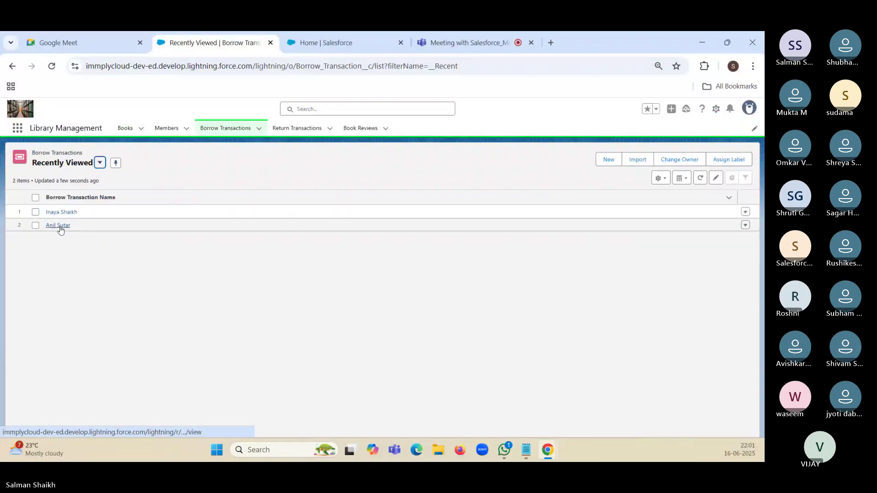
left_click(59, 226)
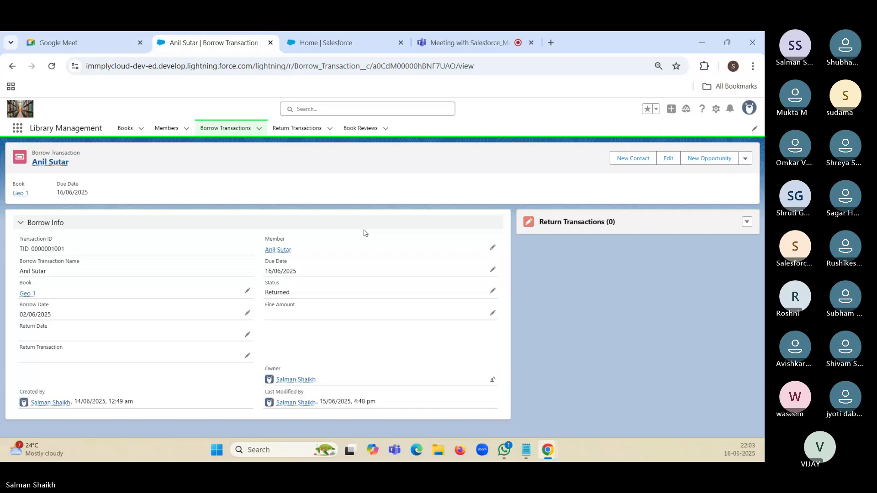
left_click(293, 129)
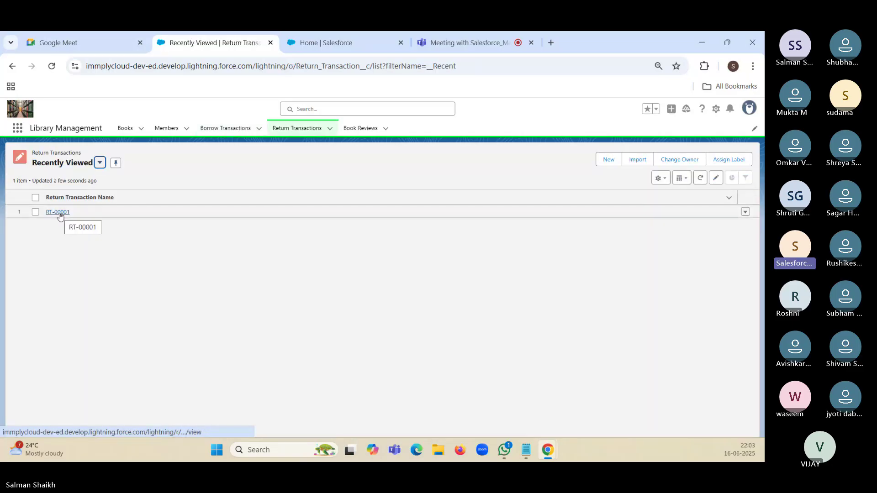
left_click(58, 213)
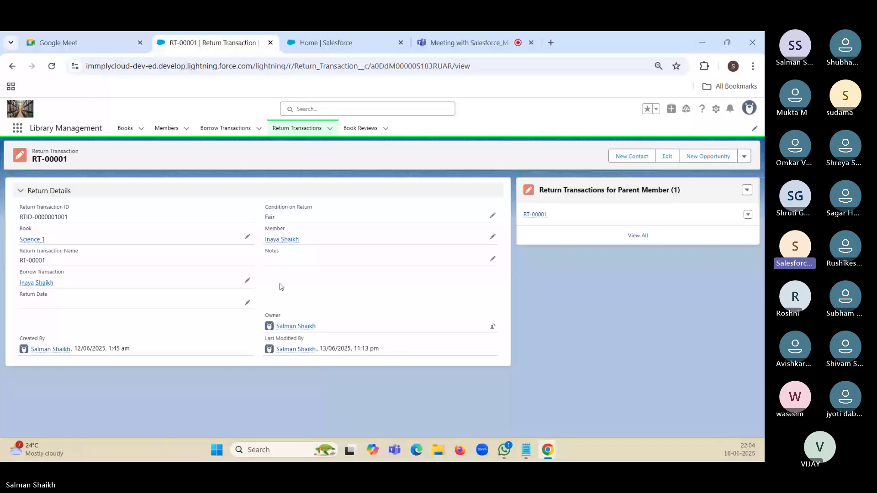
Step: Examine the borrow transaction for the book Science 1 in a separate browser tab, along with its return transaction RT-00001
left_click(225, 128)
middle_click(60, 225)
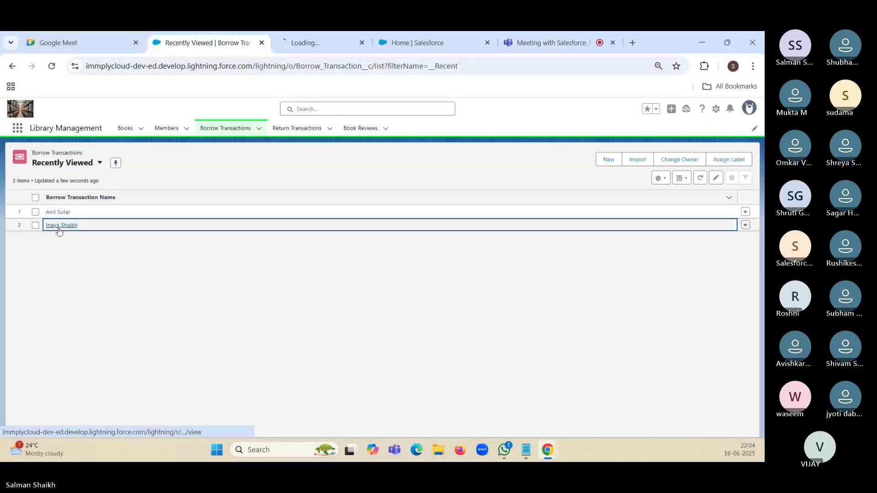
left_click(305, 42)
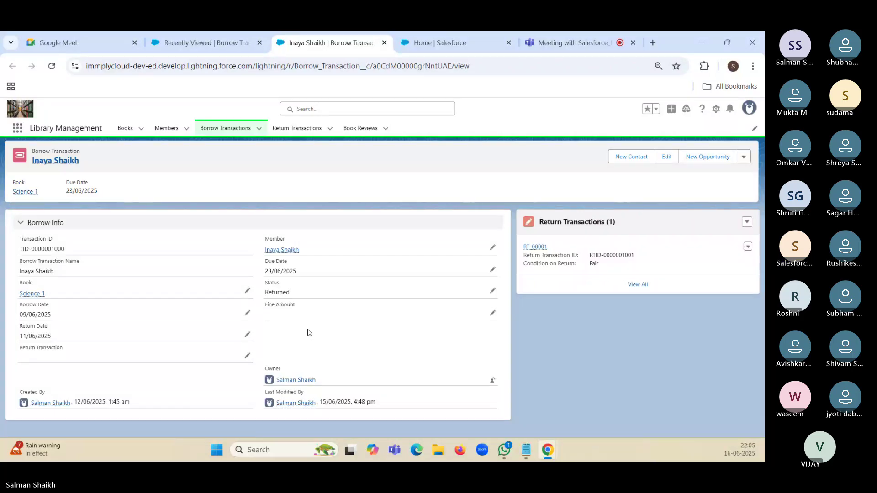
left_click(302, 128)
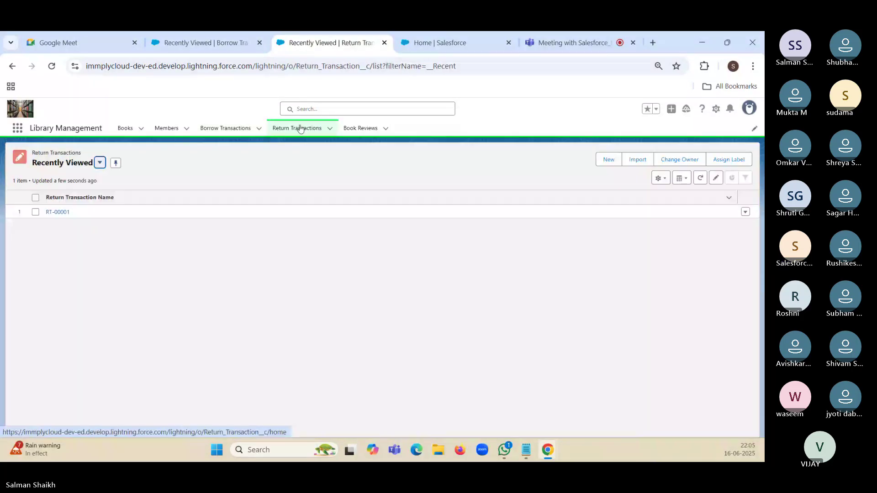
left_click(59, 212)
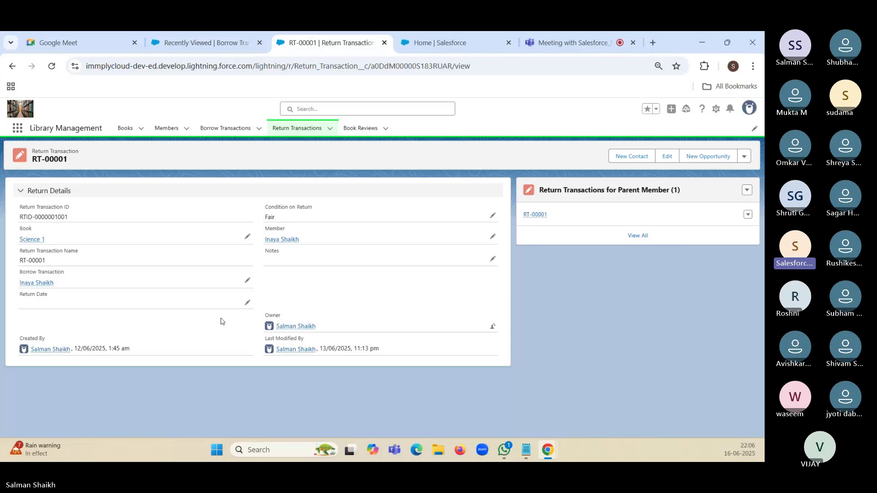
Step: Find the Return Transaction object in Salesforce Setup's Object Manager and open its fields and relationships
key("ctrl+Tab")
left_click(113, 128)
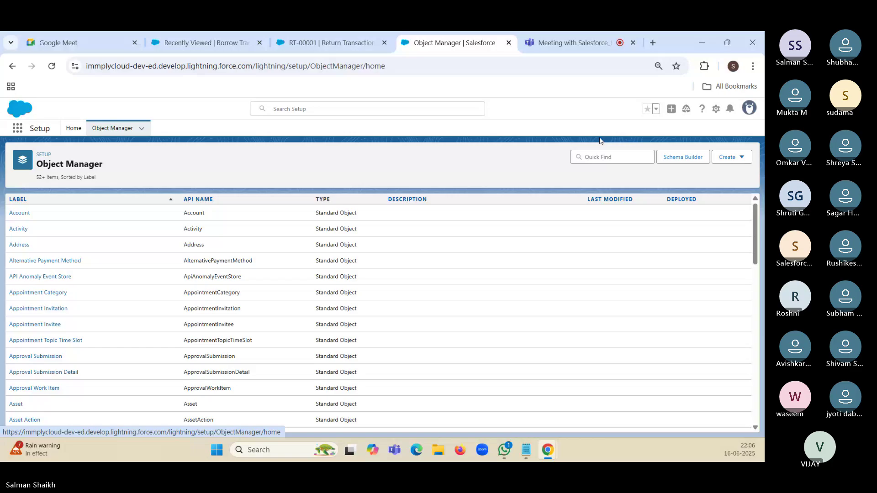
left_click(597, 156)
type("ret")
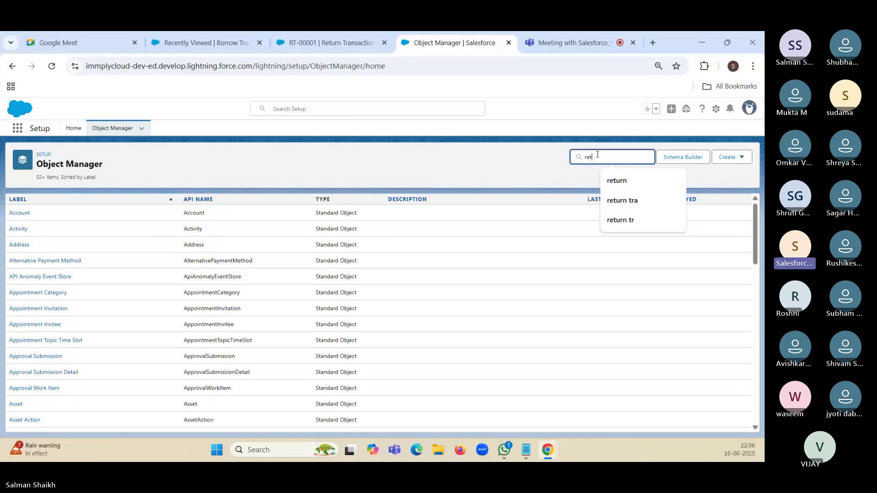
left_click(42, 280)
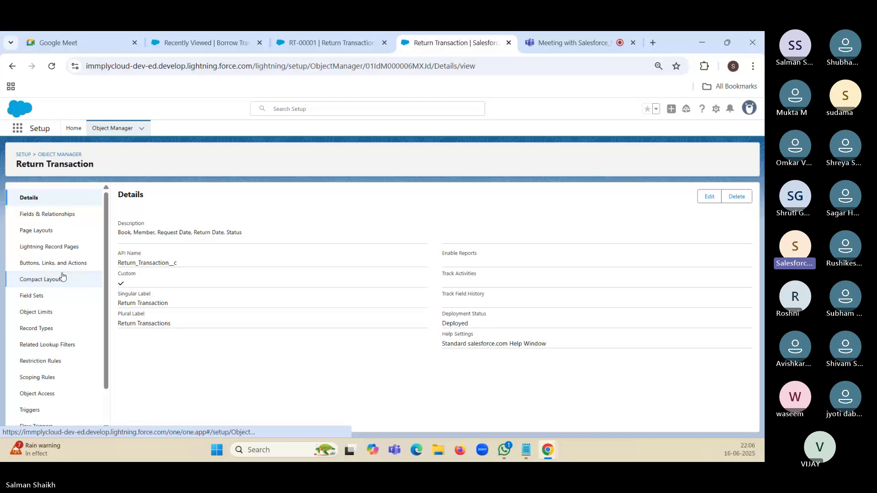
left_click(47, 214)
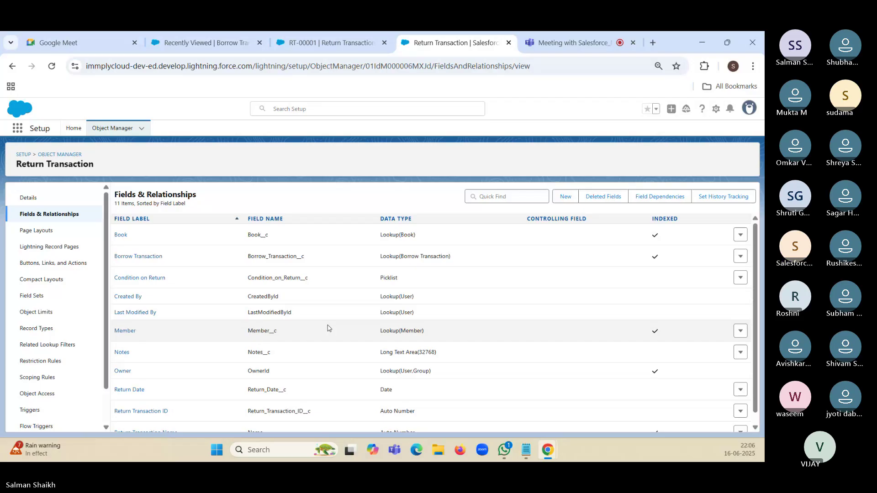
Step: Change the Return Transaction object's Borrow Transaction field type to Master-Detail, keeping the child relationship name Return_Transactions, and save it
scroll(521, 211, "down", 1)
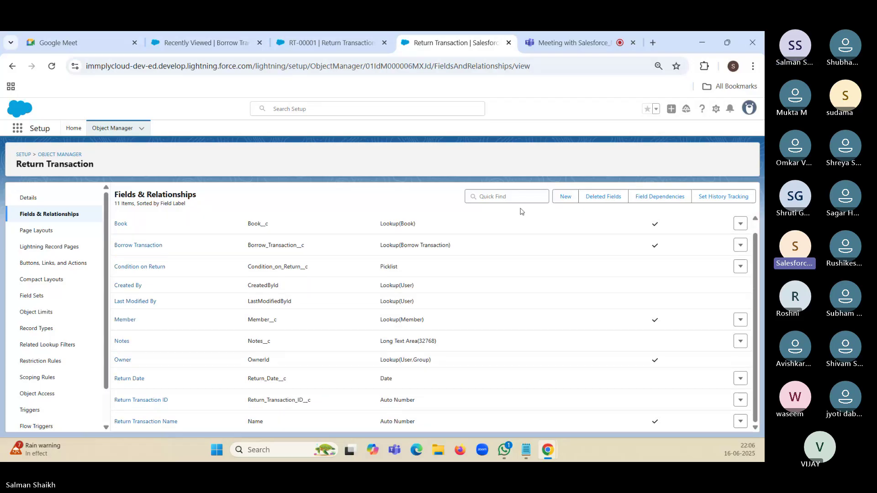
left_click(567, 198)
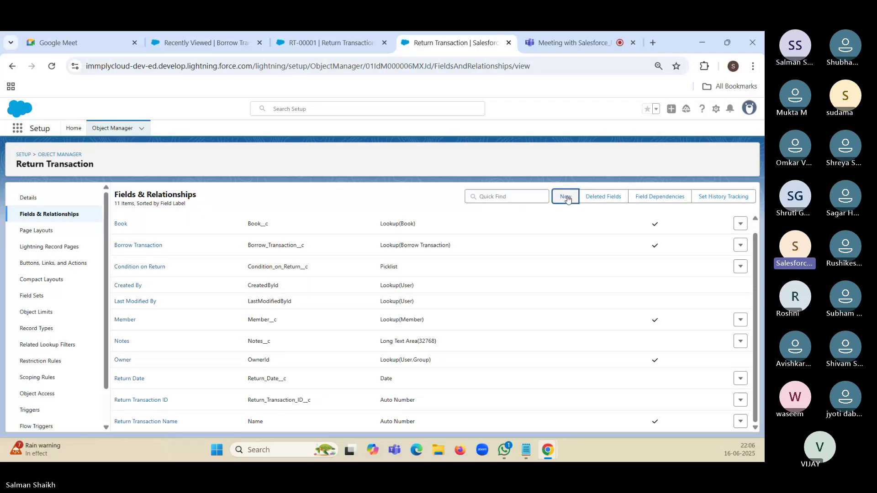
left_click(79, 222)
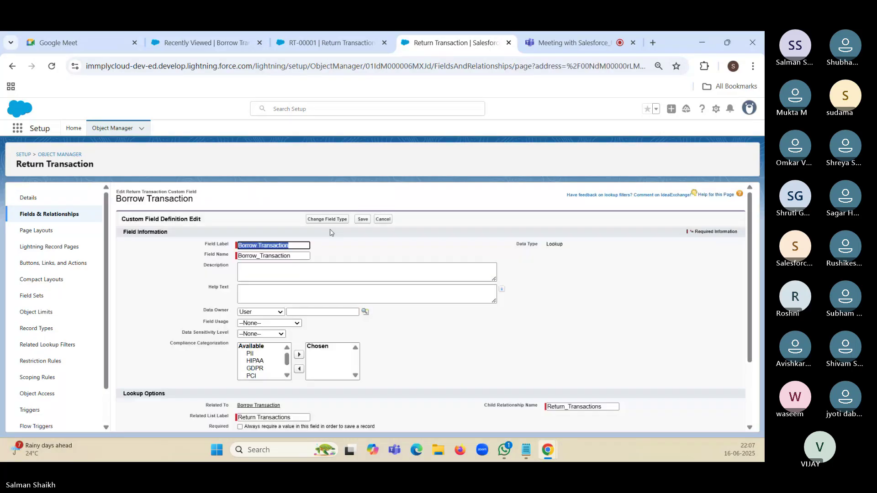
left_click(328, 221)
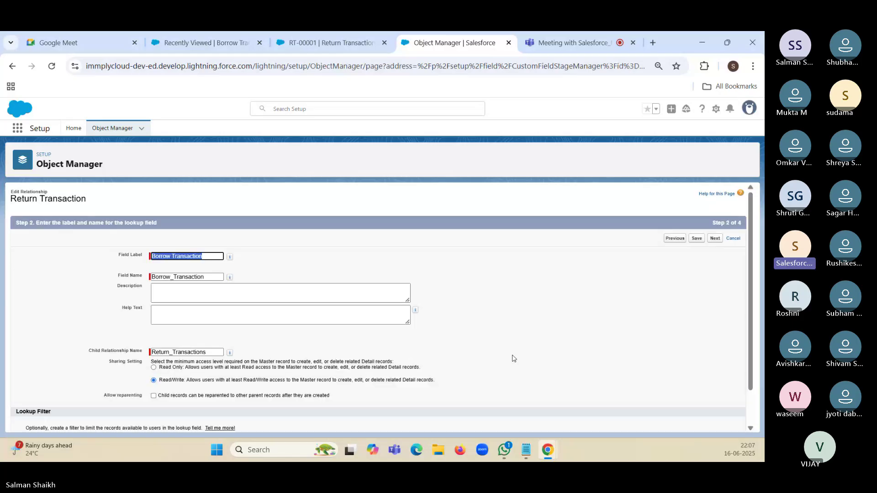
scroll(465, 354, "down", 1)
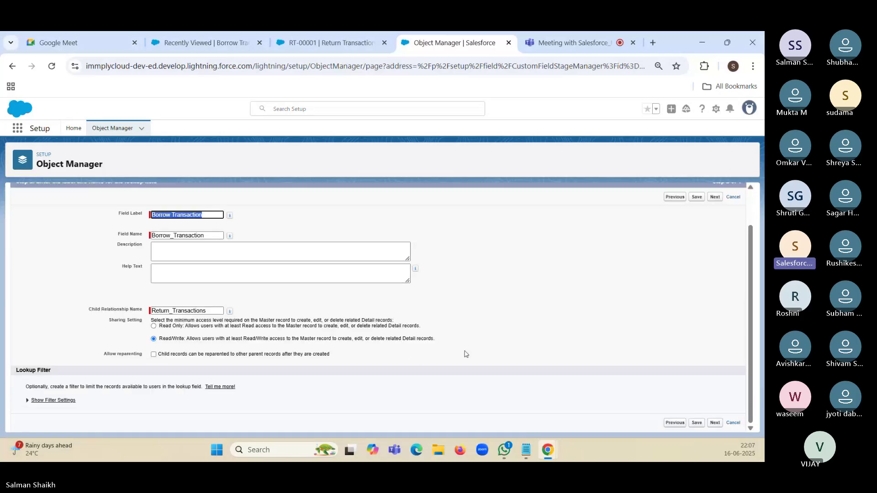
double_click(208, 313)
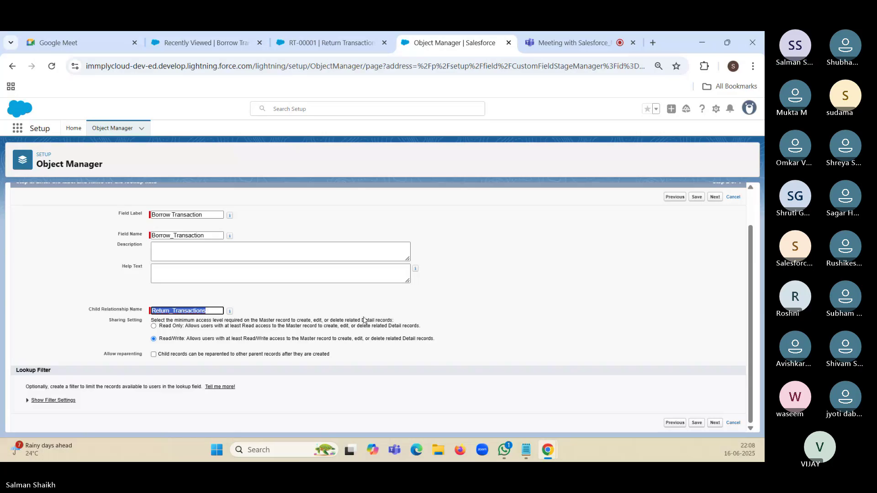
key("Return")
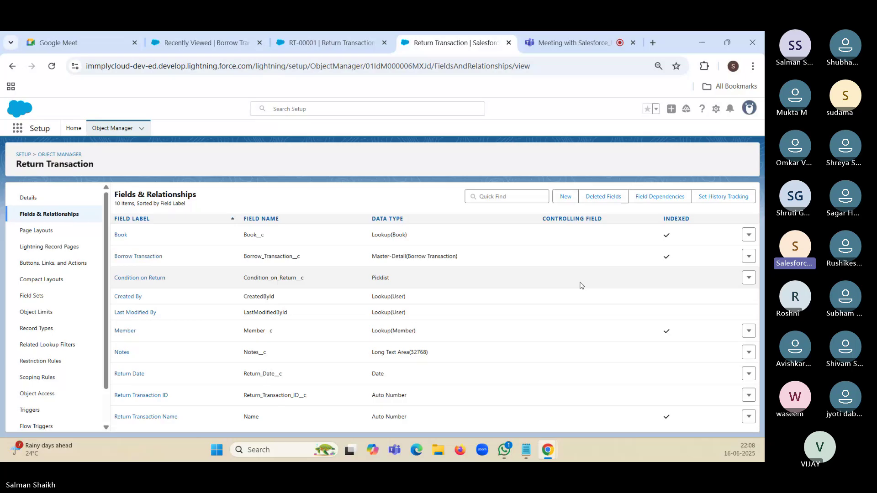
Step: Review return transaction RT-00001 and compare it with the fields on the Return Transaction page layout
left_click(329, 43)
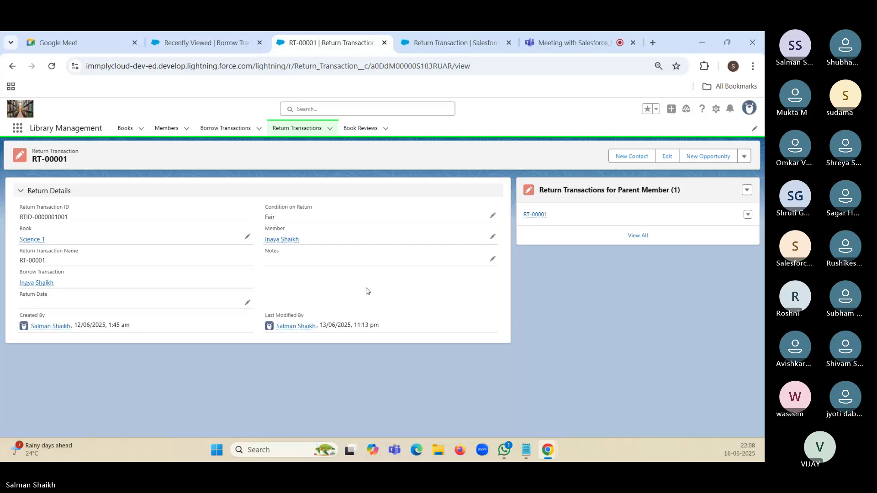
key("ctrl+Tab")
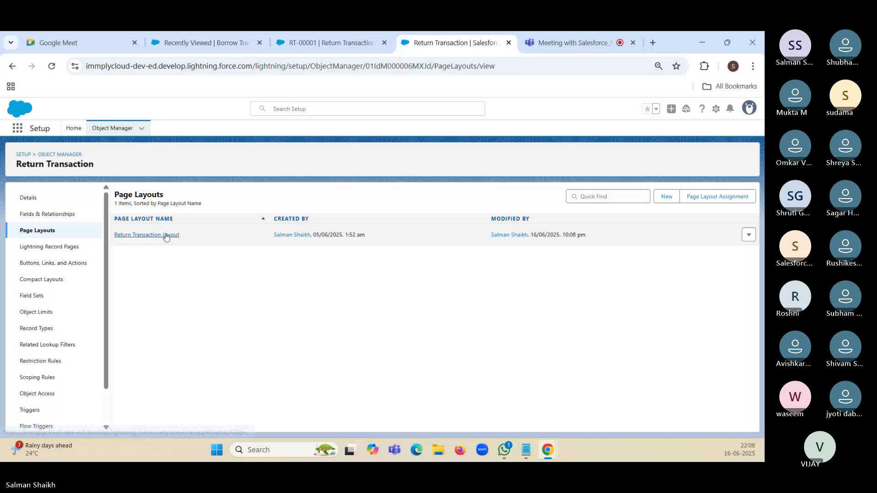
left_click(165, 236)
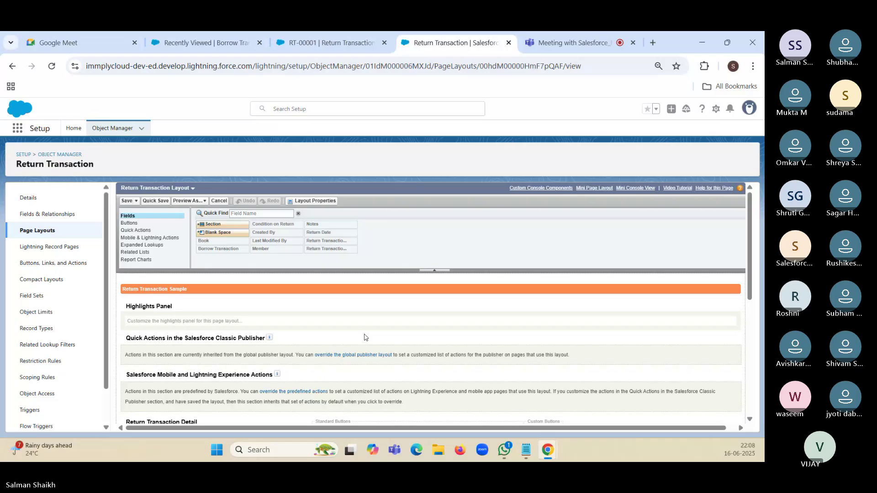
scroll(365, 337, "down", 5)
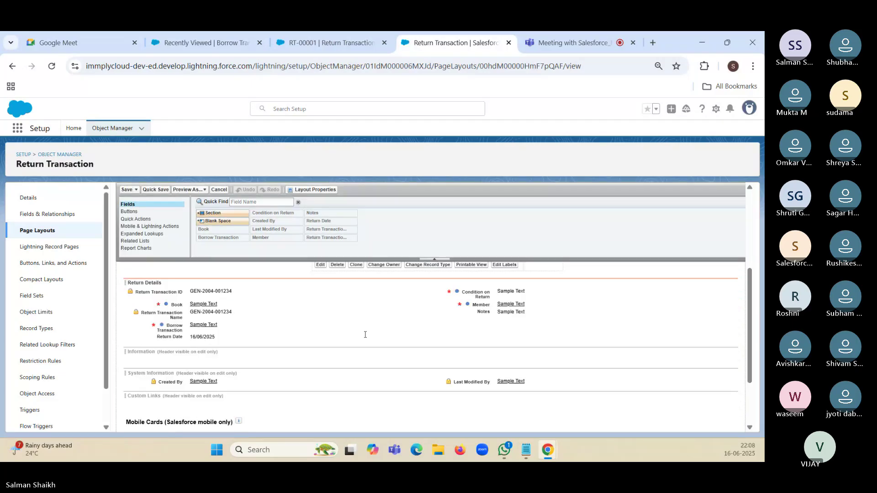
mouse_move(364, 335)
key("ctrl+shift+Tab")
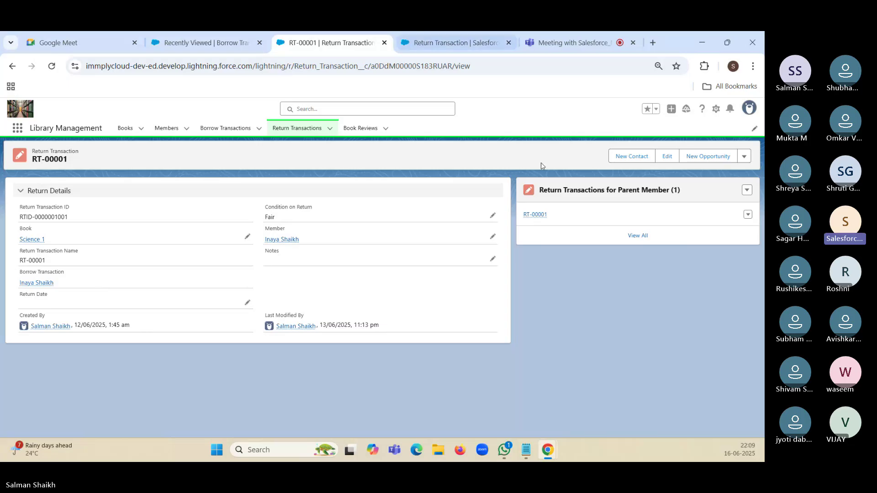
left_click(470, 44)
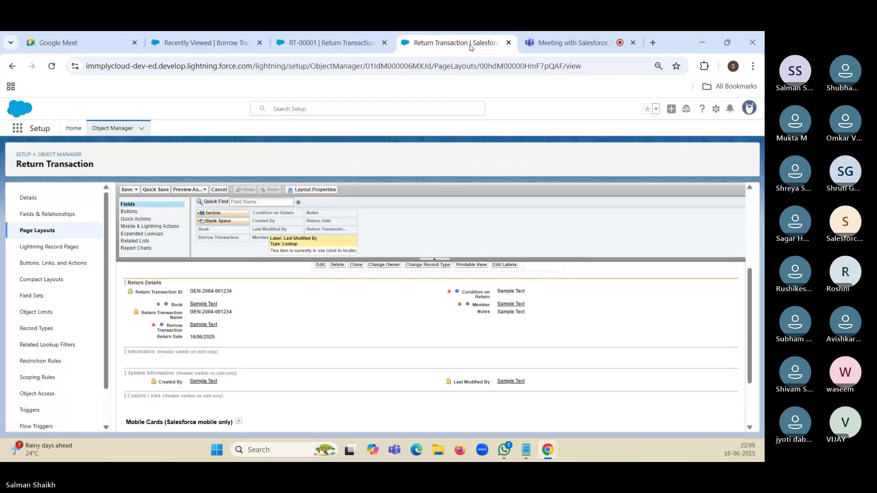
Step: Start a new custom field of type Formula on the Return Transaction object
left_click(46, 218)
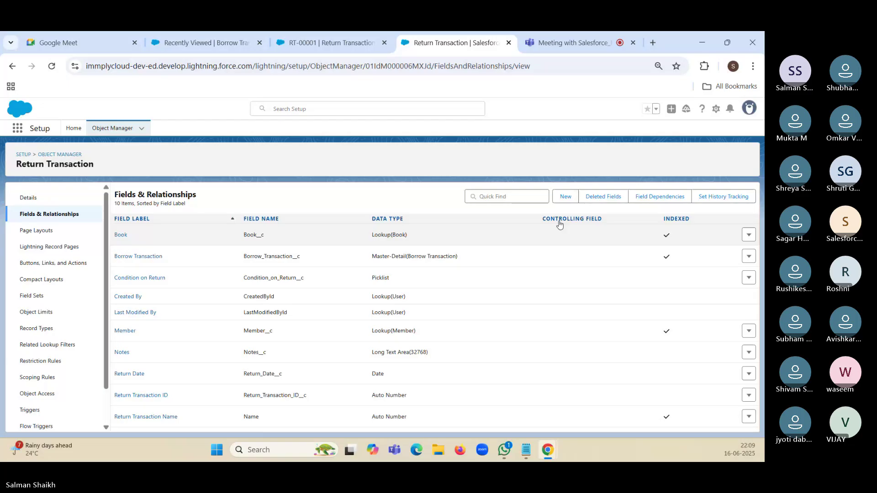
left_click(565, 196)
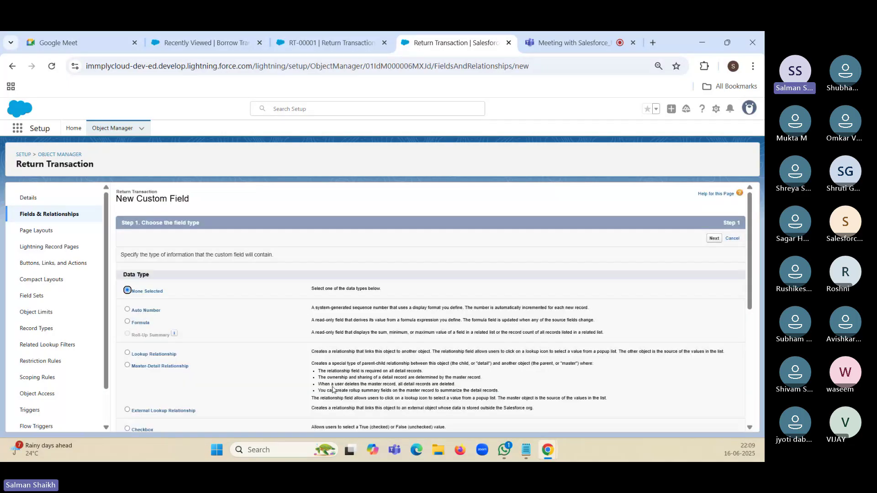
scroll(193, 324, "down", 1)
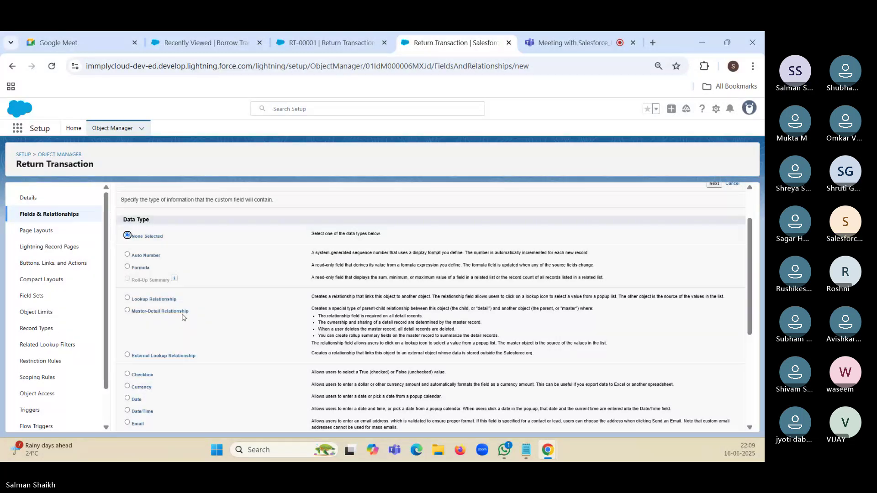
left_click(140, 267)
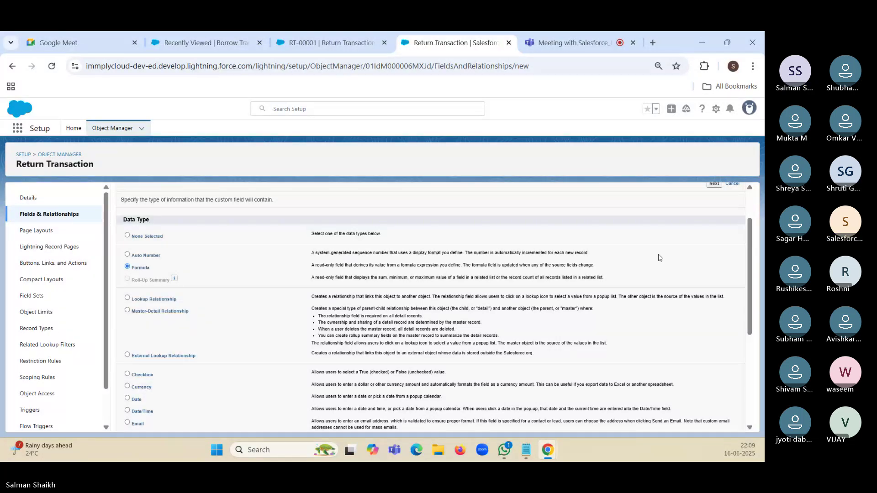
left_click(715, 184)
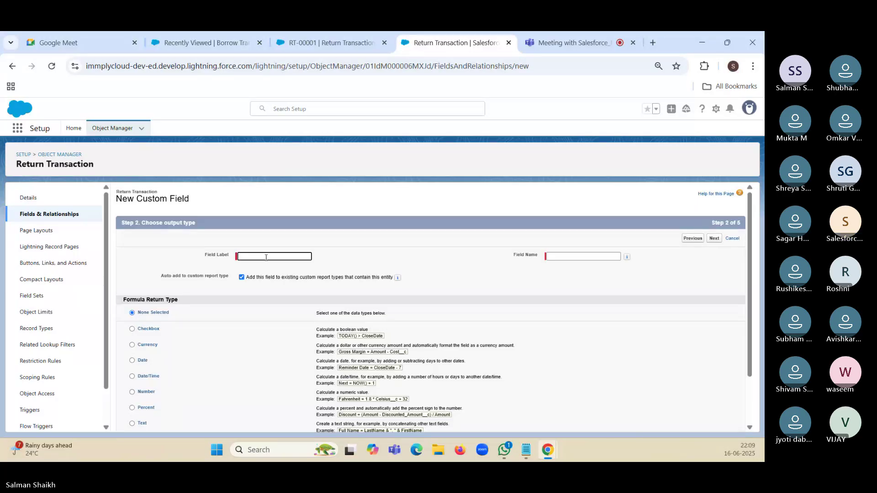
Step: Label the formula field Overdue Days with field name Overdue_Days, set its return type to Number, and continue to the formula entry
type("Overdue")
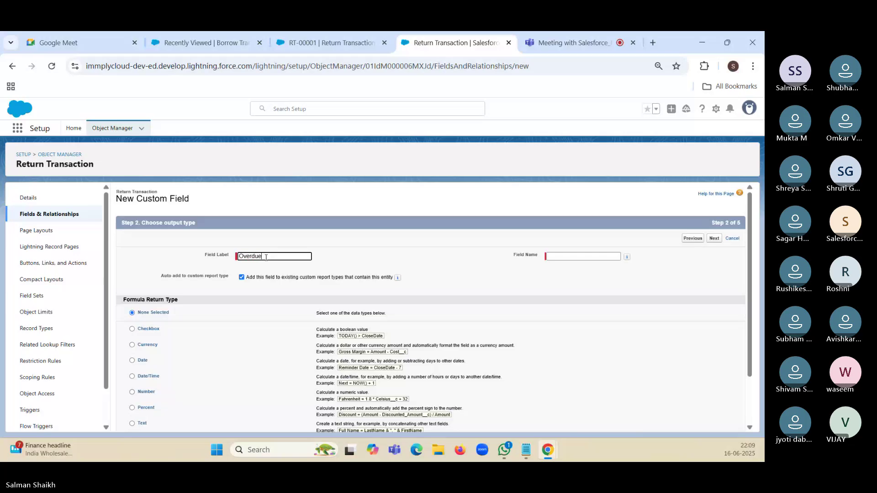
type(" Days")
key("Tab")
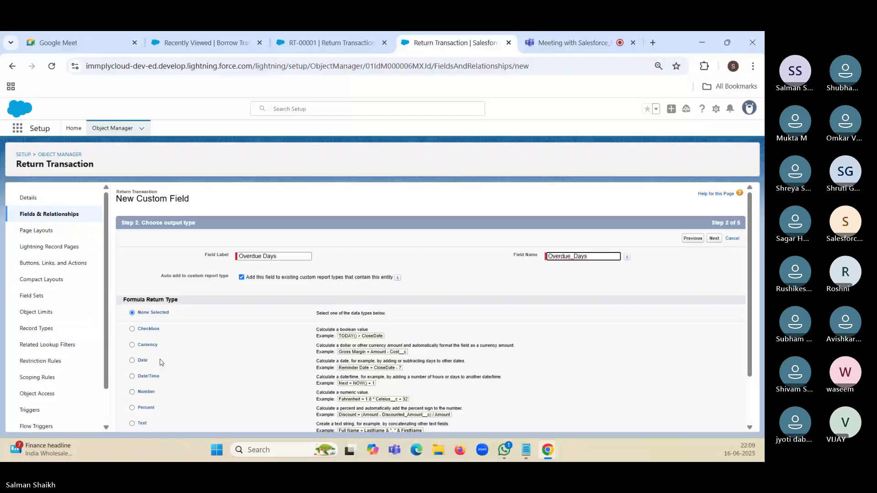
left_click(132, 392)
left_click(714, 239)
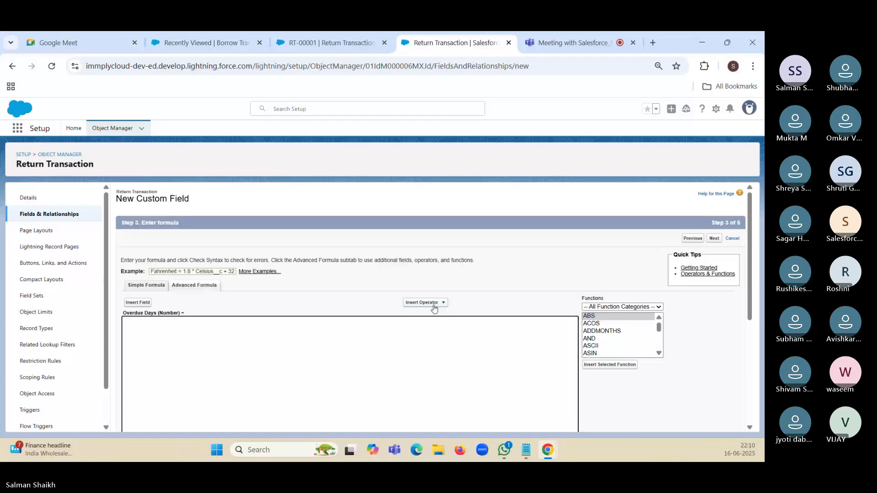
Step: Insert the Return Transaction's Return Date field into the Overdue Days formula
left_click(138, 302)
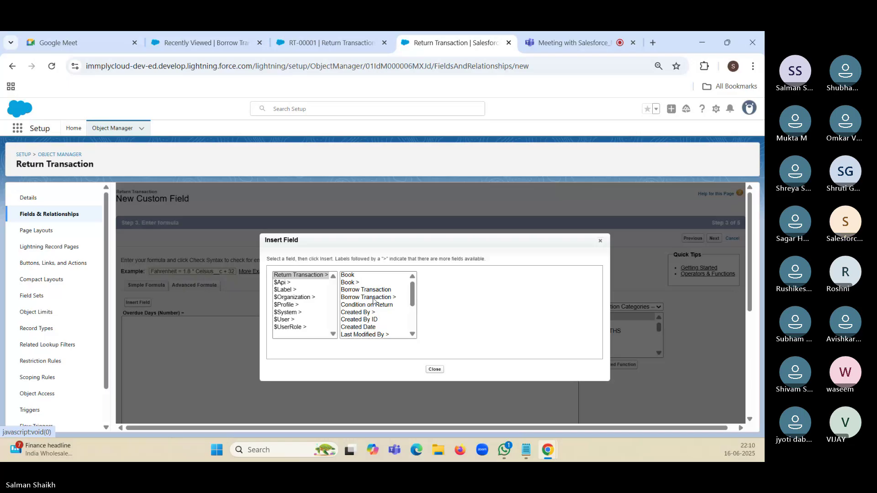
left_click(413, 334)
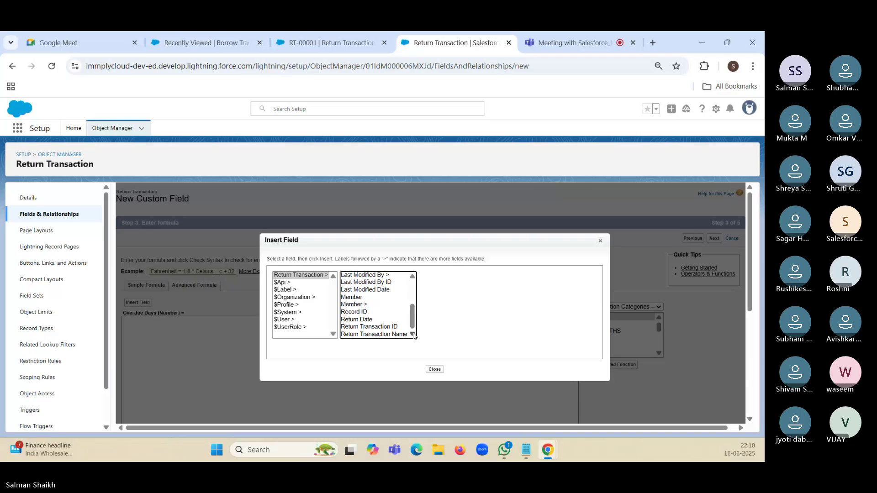
left_click(363, 321)
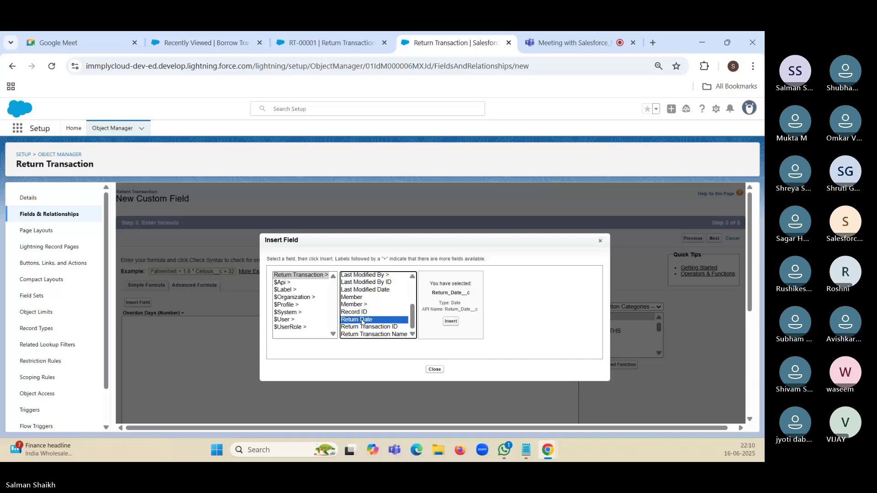
double_click(363, 321)
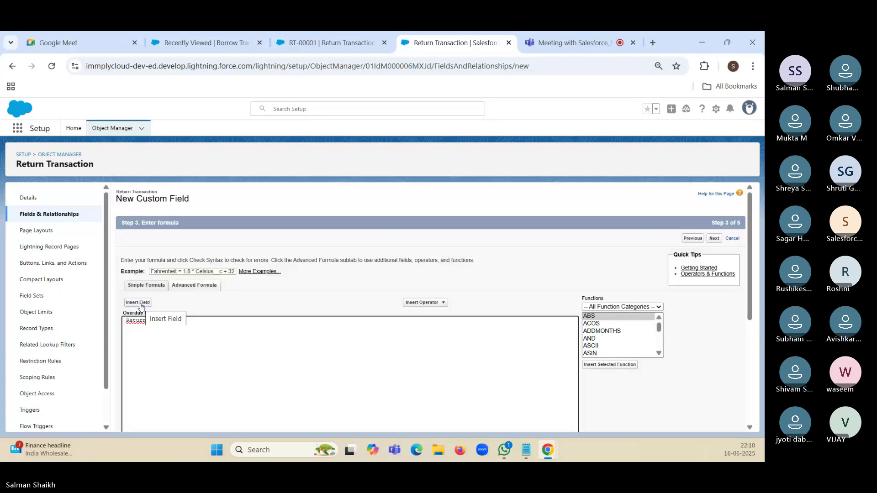
Step: Add the parent Borrow Transaction's Due Date field to the Overdue Days formula after the return date
left_click(139, 303)
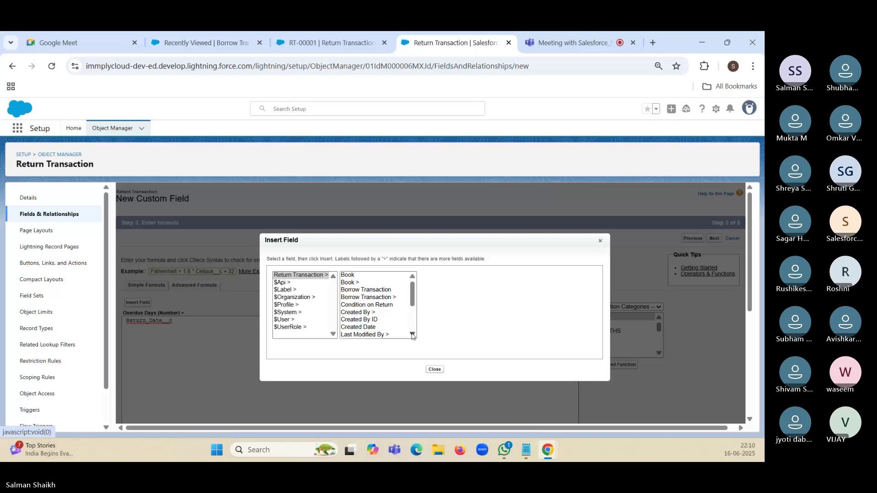
left_click(380, 298)
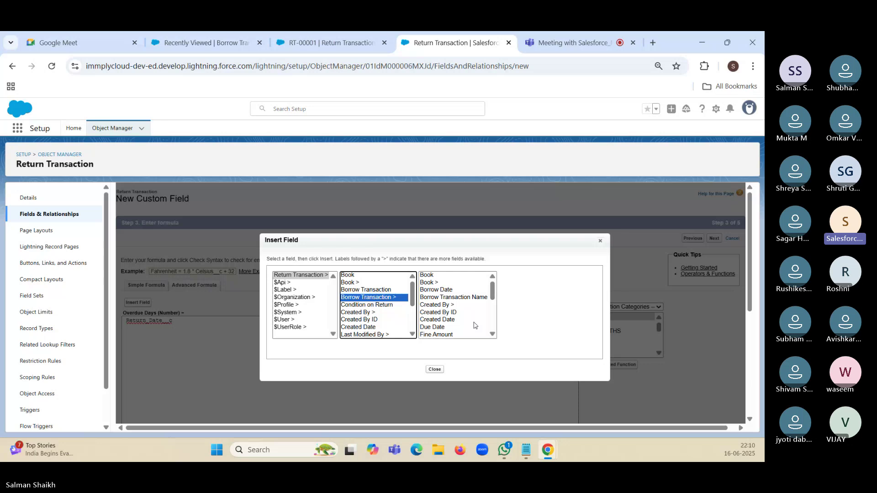
left_click(435, 328)
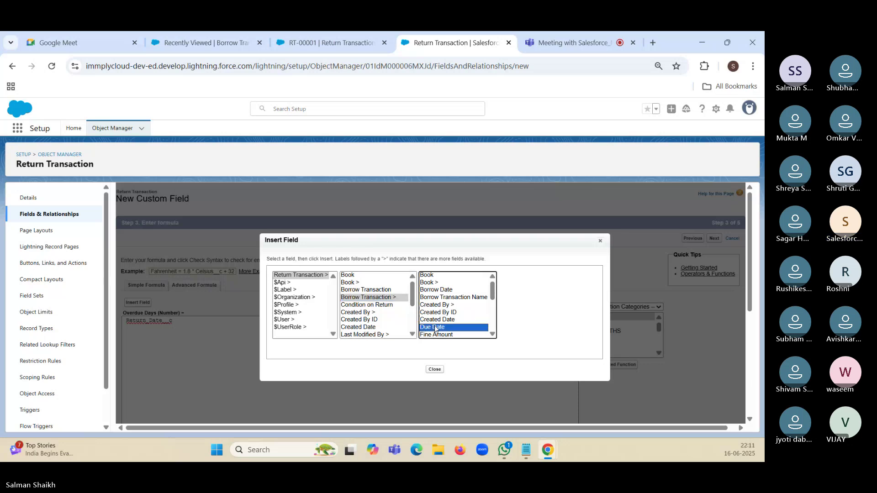
left_click(544, 322)
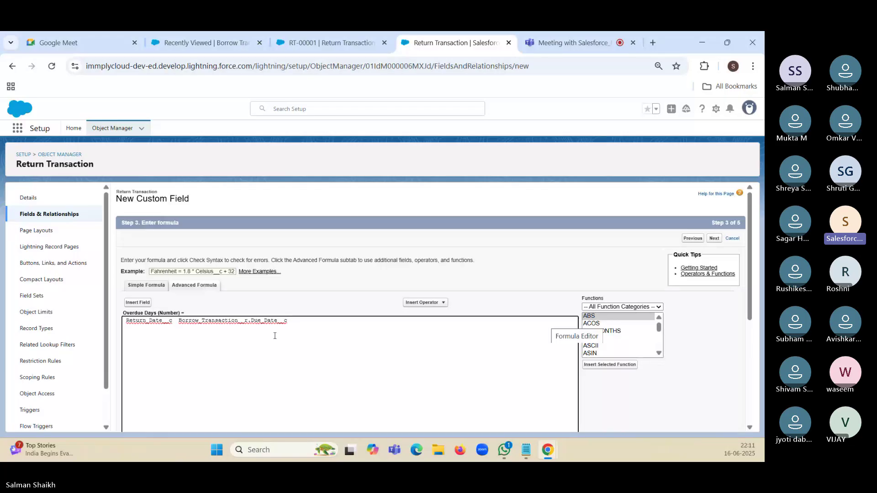
left_click(147, 286)
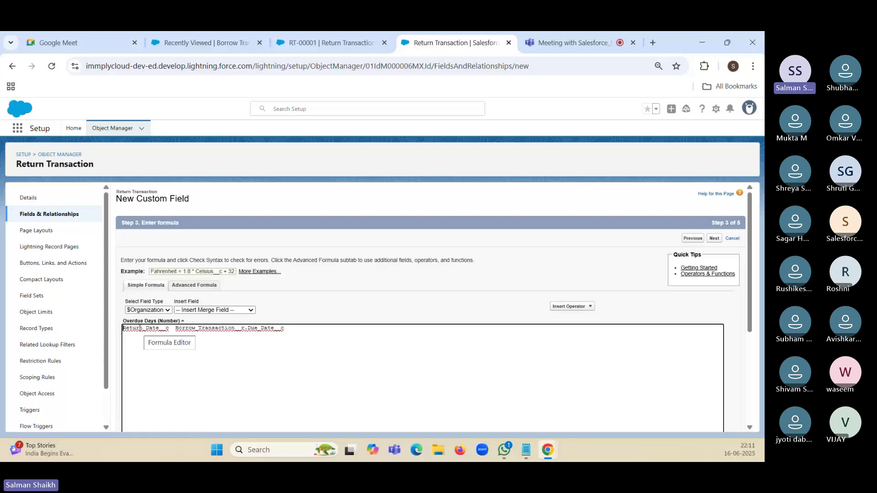
left_click(165, 311)
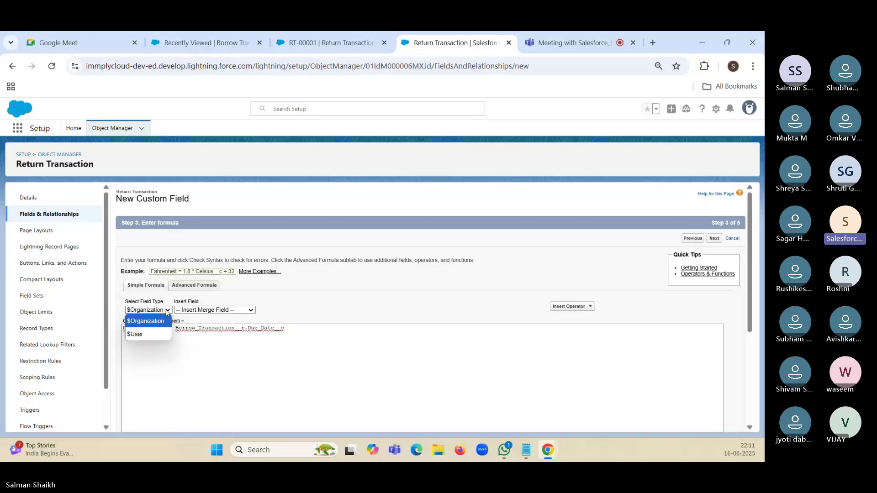
left_click(131, 324)
left_click(127, 329)
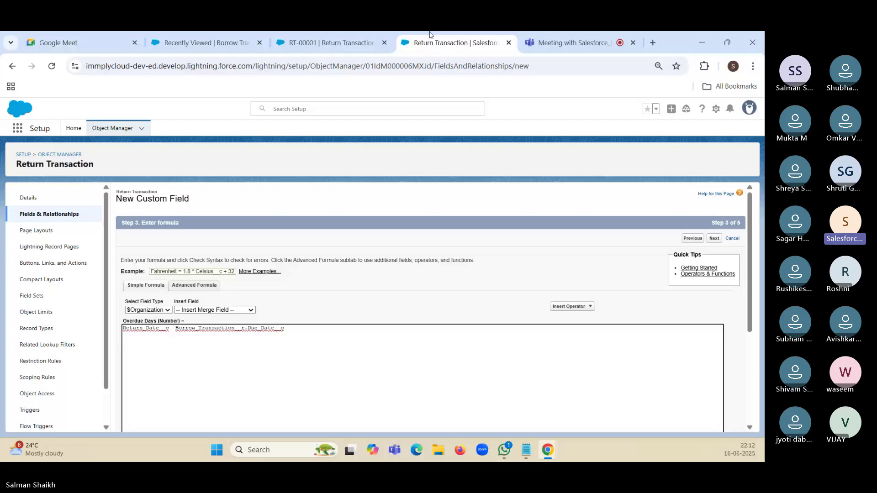
left_click_drag(566, 42, 562, 91)
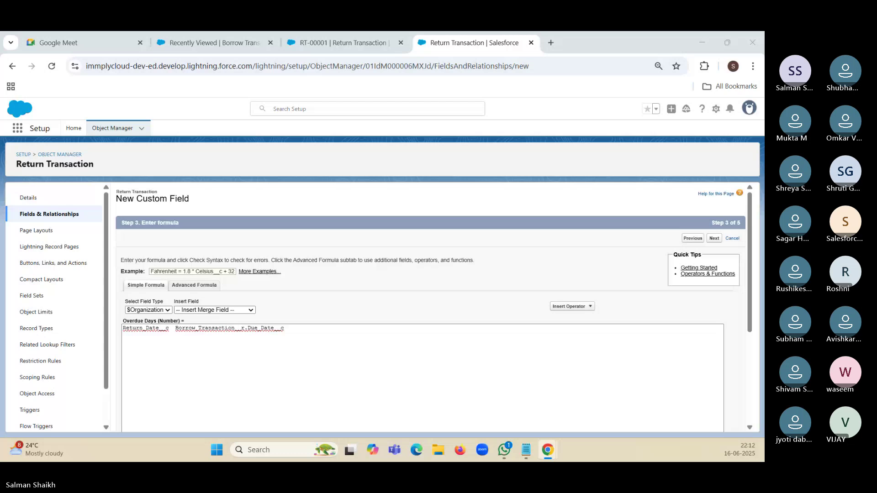
Step: Replace the Overdue Days formula with DATEVALUE(Return_Date__c) - DATEVALUE(Borrow_Transaction__r.Due_Date__c) and check its syntax
left_click(222, 343)
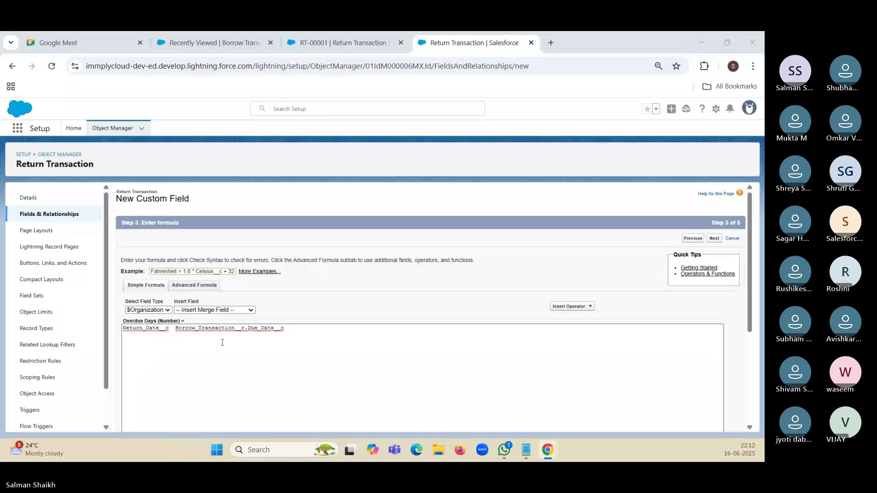
left_click_drag(222, 343, 116, 330)
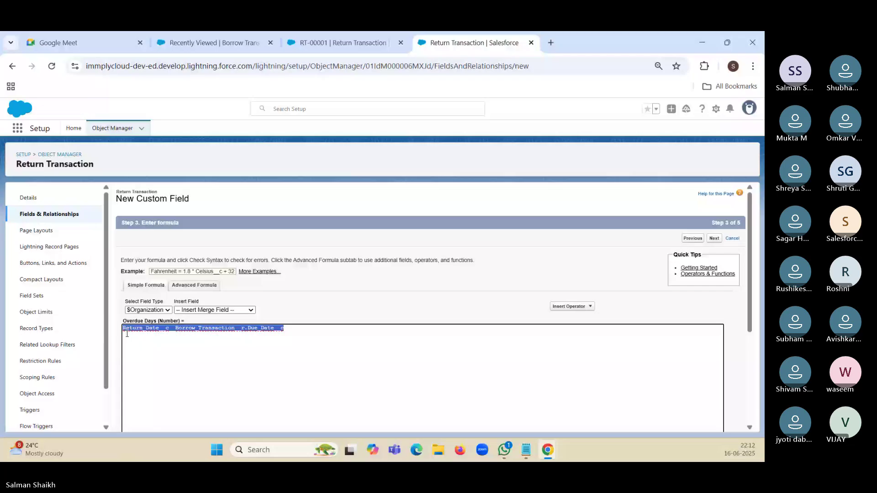
type("DATEVALUE(Return_Date__c) - DATEVALUE(Borrow_Transaction__r.Due_Date__c)")
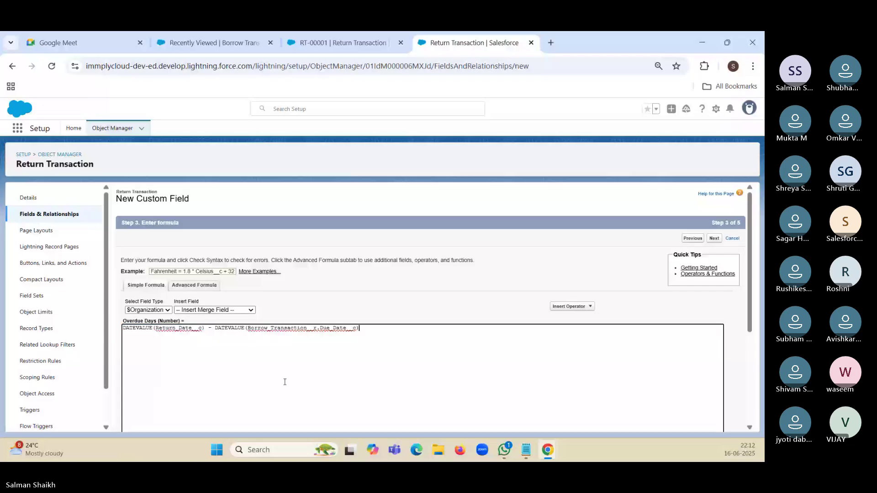
scroll(285, 382, "down", 2)
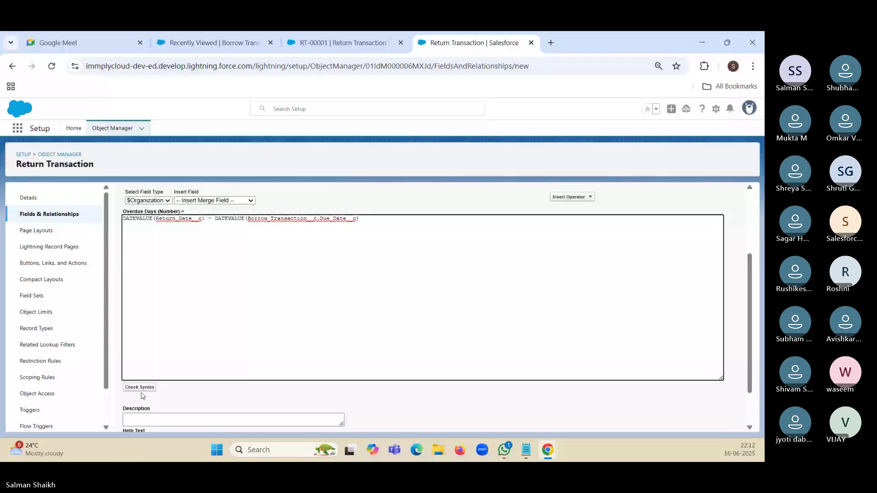
left_click(140, 387)
scroll(219, 370, "down", 1)
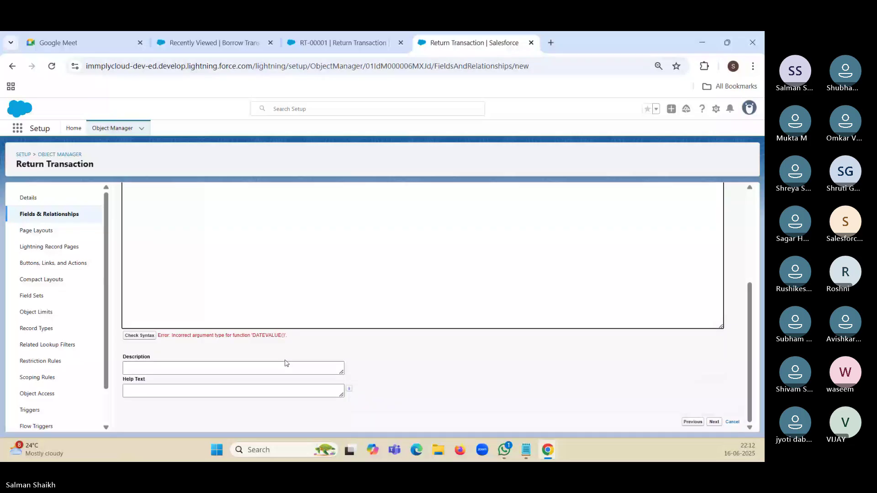
Step: Switch the Overdue Days formula to the advanced editor and look through the function list for date functions
scroll(286, 363, "up", 1)
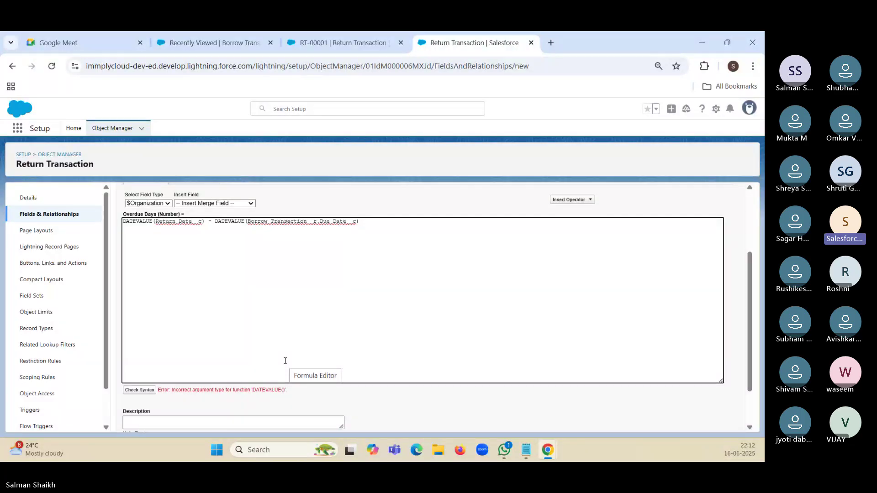
scroll(286, 359, "up", 2)
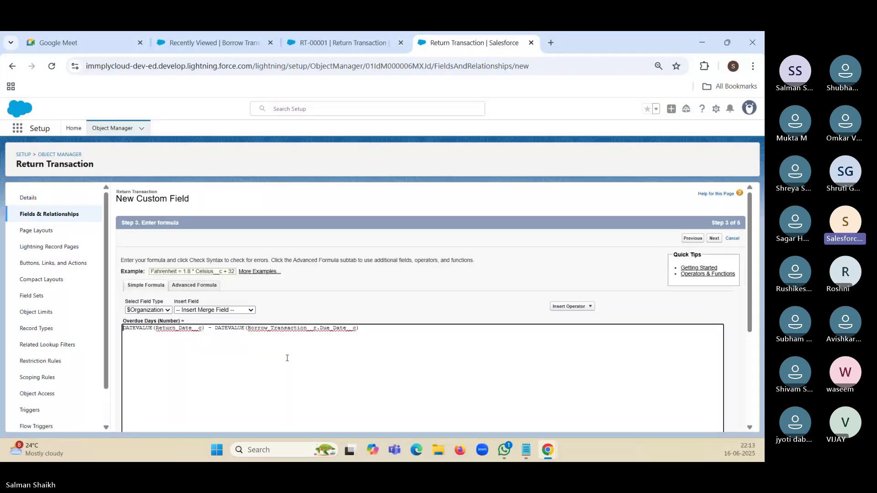
left_click(196, 285)
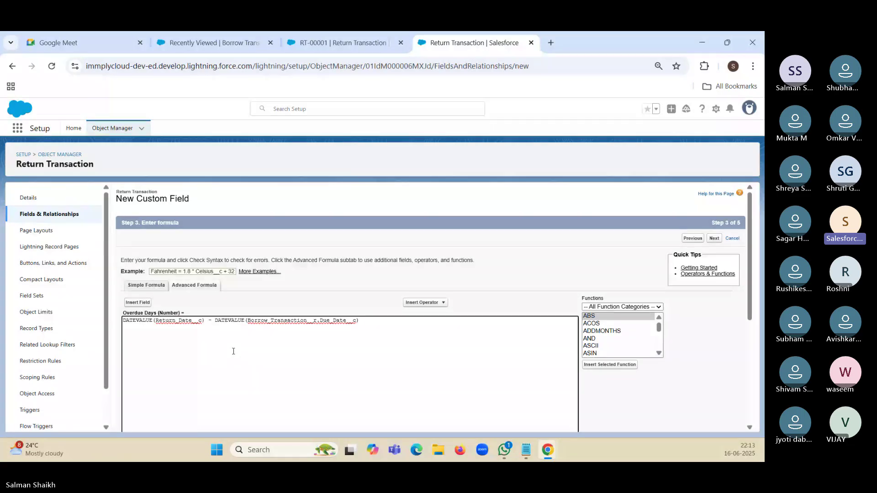
scroll(233, 351, "down", 1)
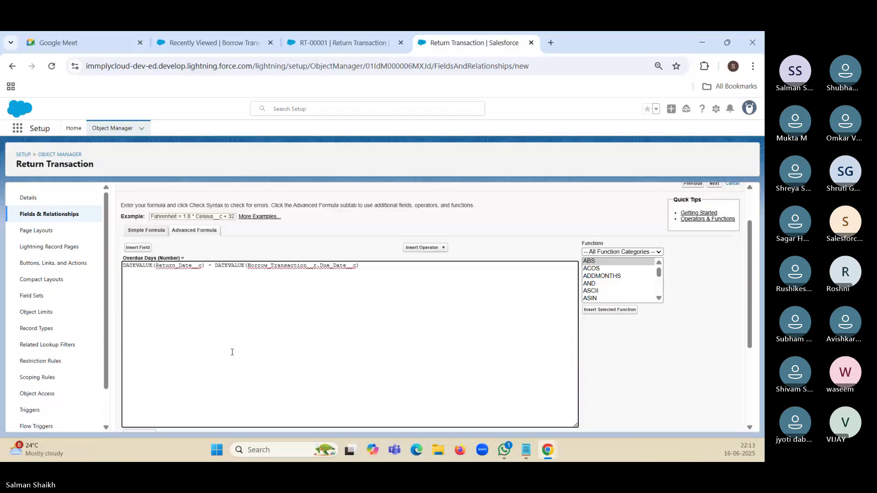
left_click(660, 299)
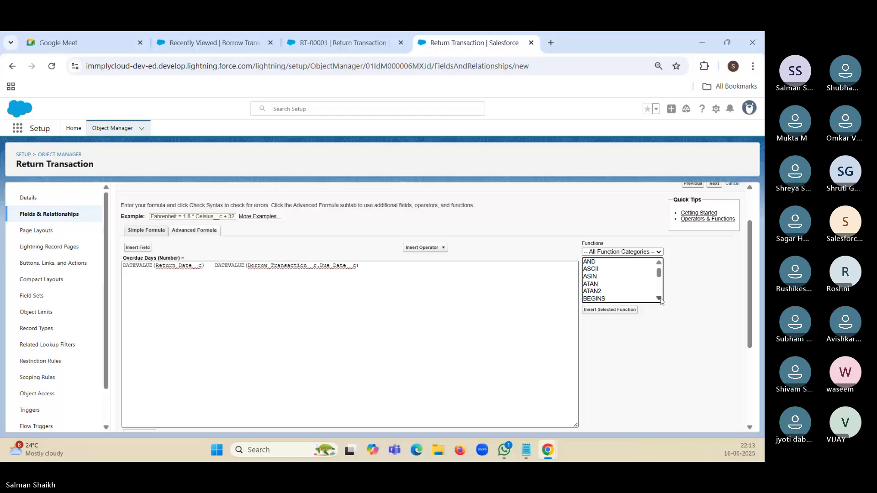
scroll(660, 300, "down", 2)
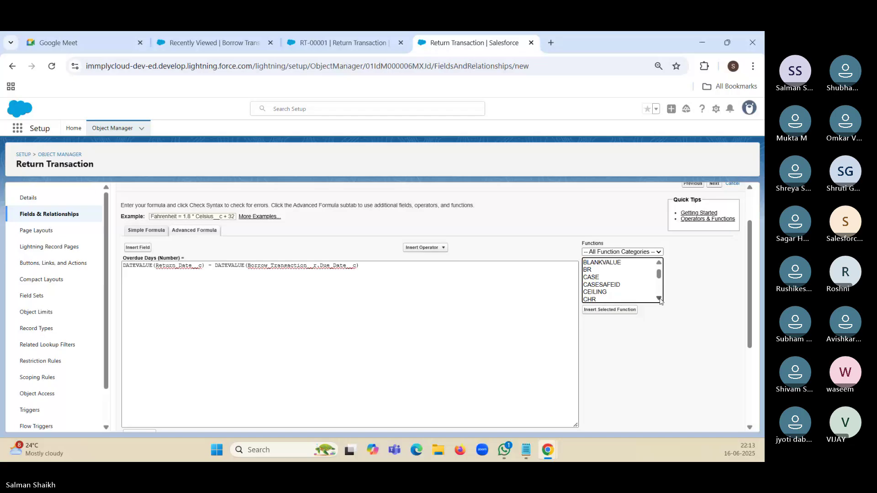
scroll(660, 299, "down", 1)
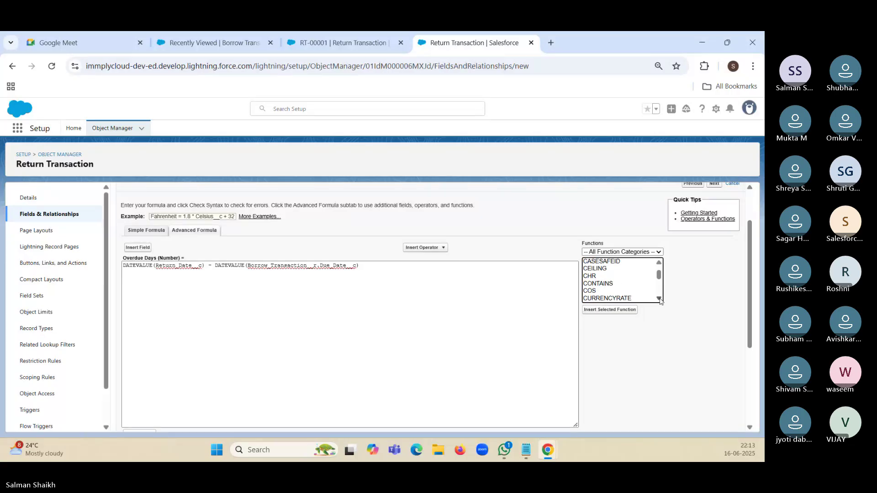
scroll(659, 300, "down", 3)
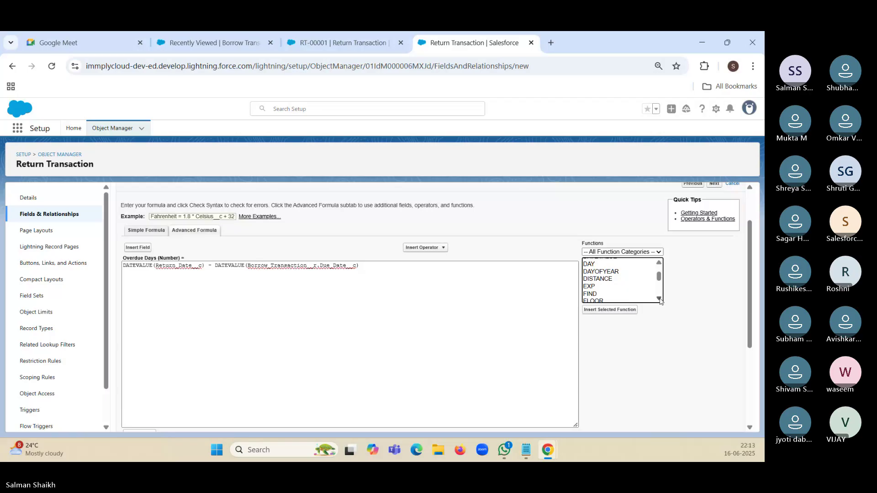
scroll(660, 300, "down", 2)
scroll(660, 300, "down", 2)
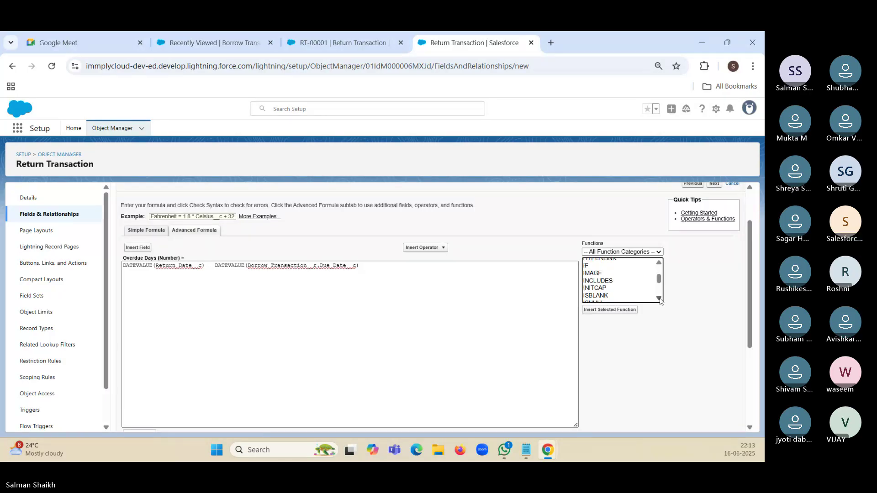
scroll(660, 300, "down", 1)
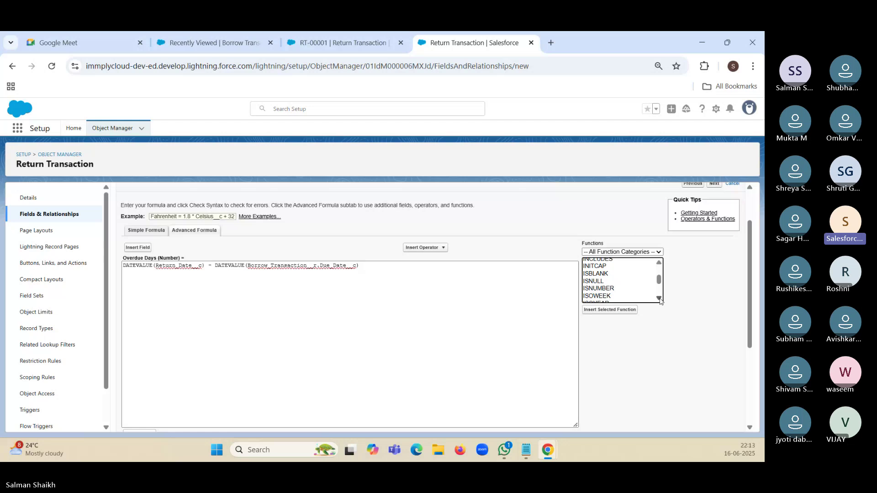
scroll(660, 267, "up", 4)
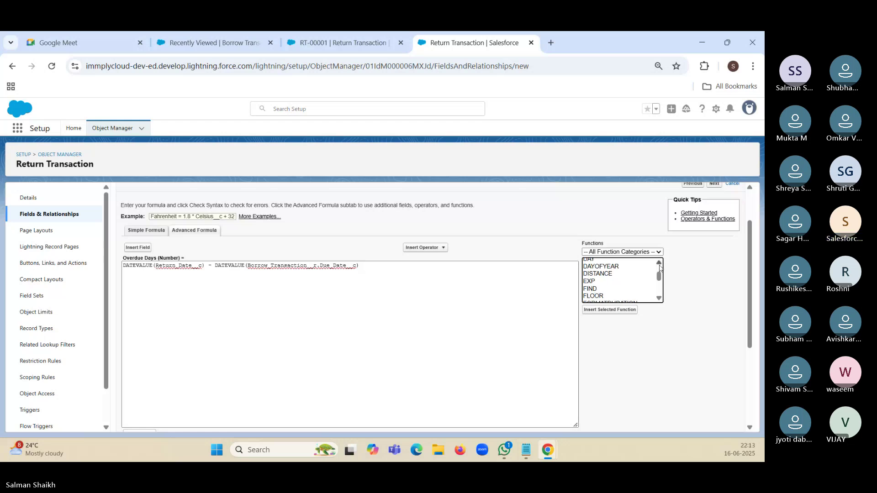
scroll(660, 268, "up", 1)
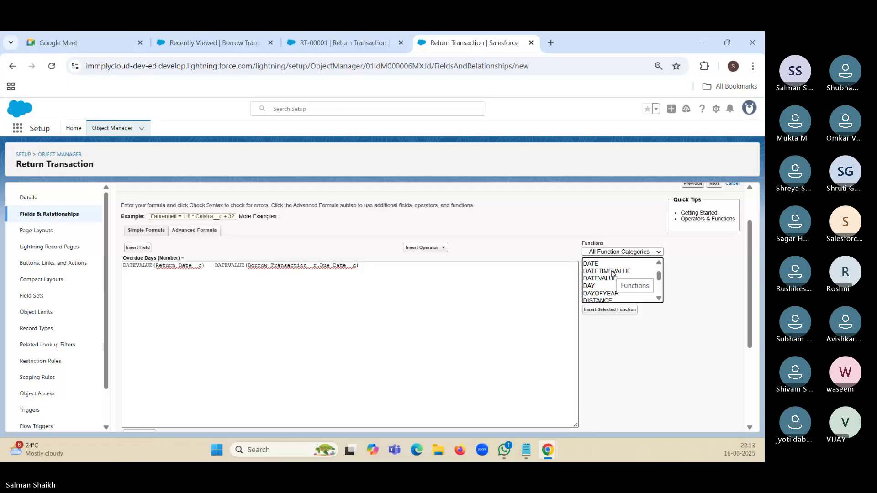
Step: Change the function around Return_Date__c in the formula to DATETIMEVALUE
left_click(159, 276)
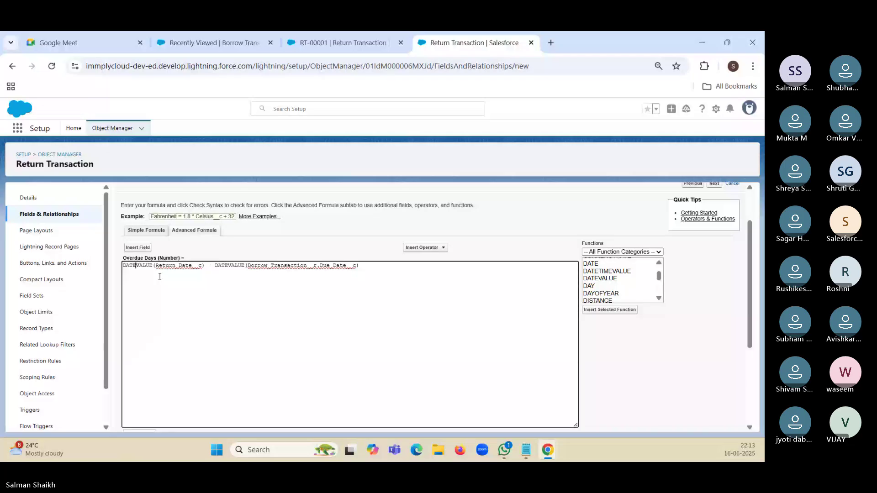
type("Time")
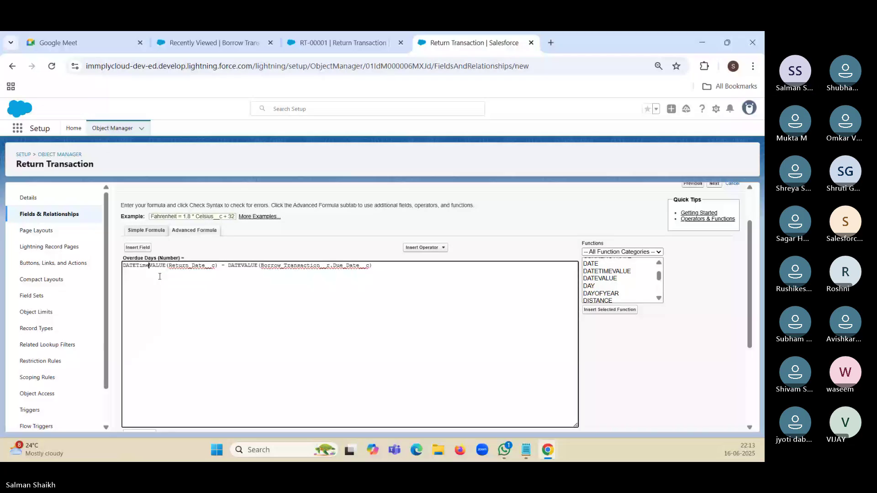
key("BackSpace")
key("BackSpace")
key("BackSpace")
type("IMEW")
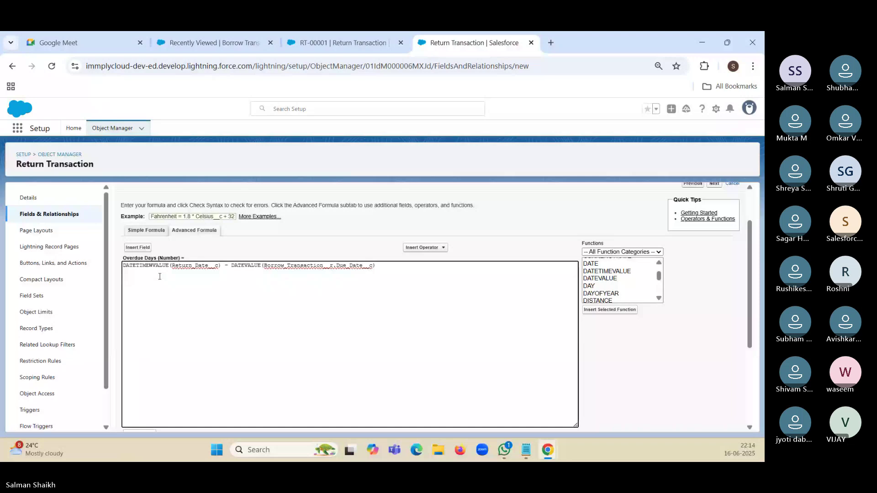
key("BackSpace")
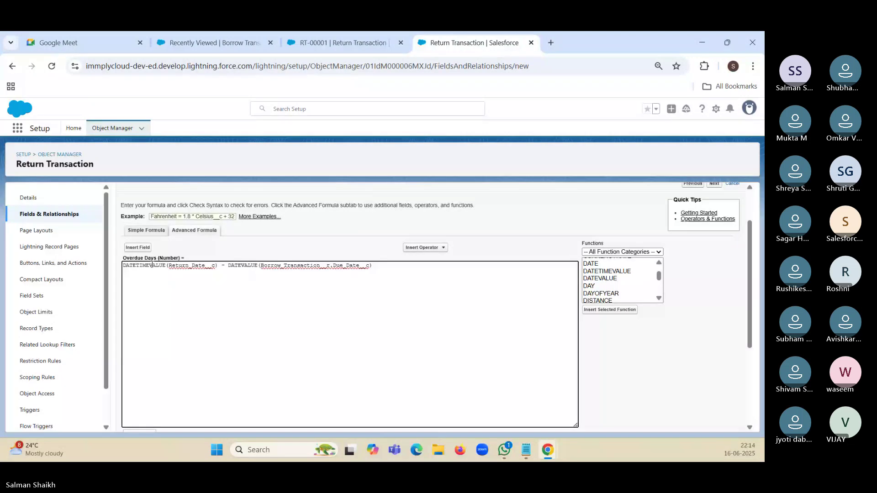
Step: Apply DATETIMEVALUE to the Borrow_Transaction__r.Due_Date__c part of the formula as well and check the syntax
left_click_drag(164, 266, 124, 269)
key("ctrl+c")
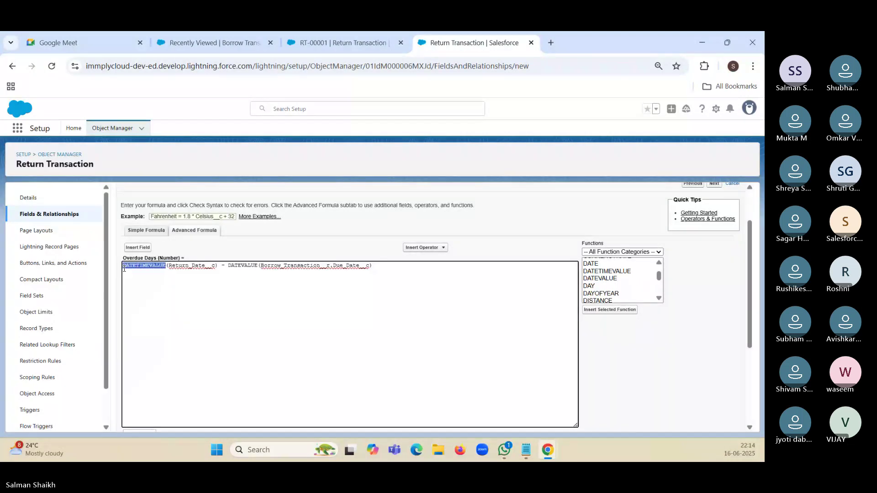
double_click(233, 267)
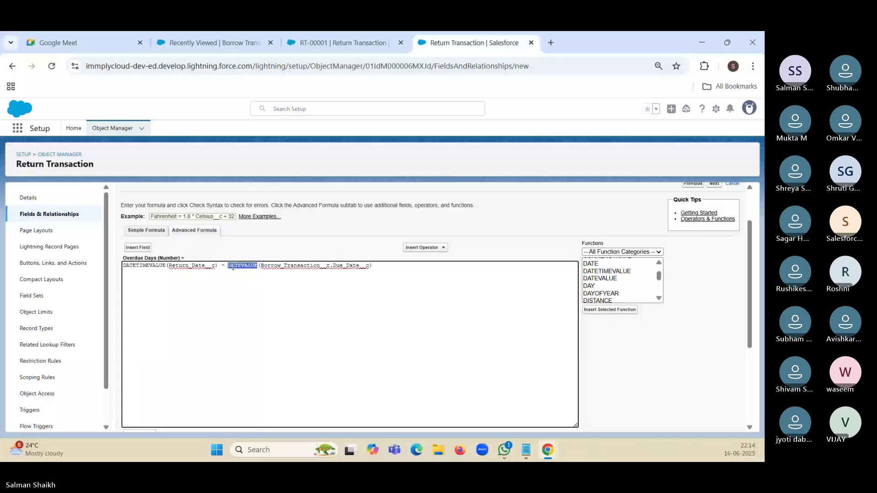
key("ctrl+v")
scroll(182, 372, "down", 3)
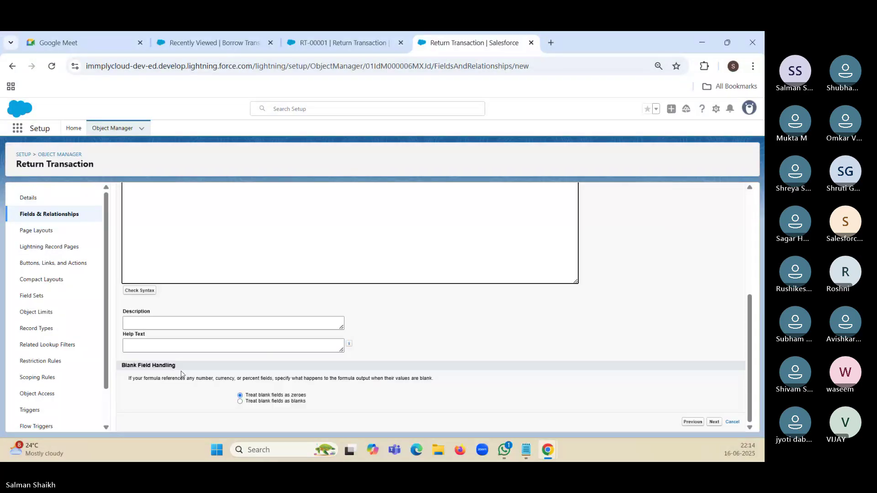
left_click(139, 291)
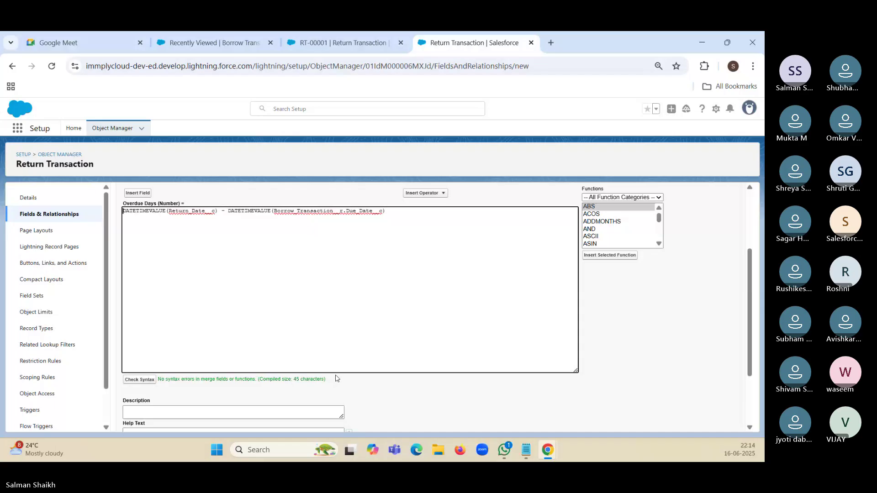
Step: Accept the formula, keep the default field-level security for all profiles, and save the Overdue Days field
scroll(339, 378, "down", 1)
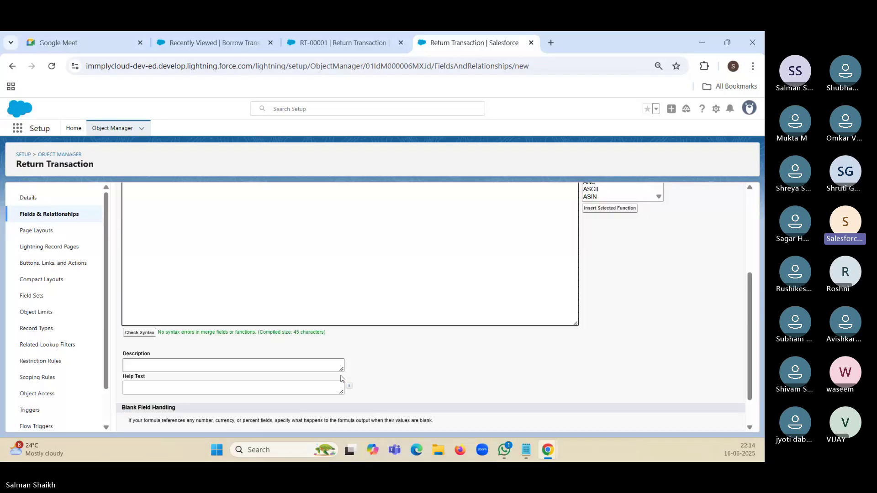
scroll(340, 379, "up", 3)
scroll(342, 379, "down", 1)
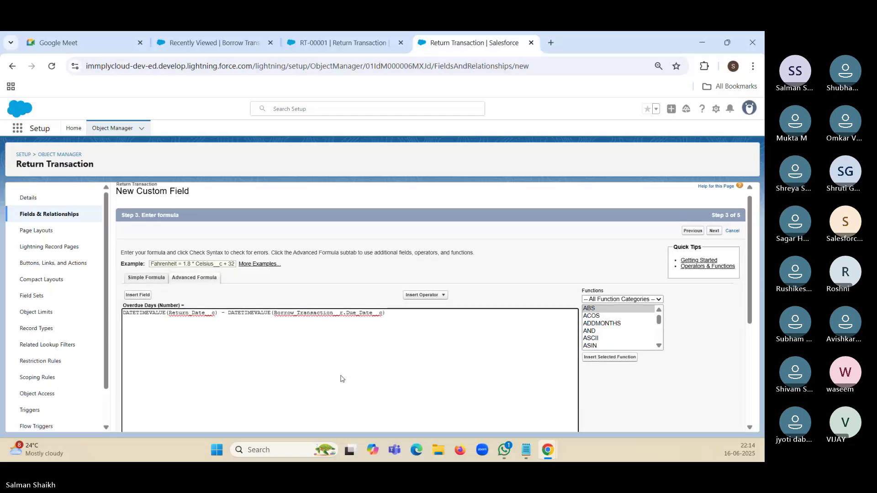
scroll(341, 378, "down", 2)
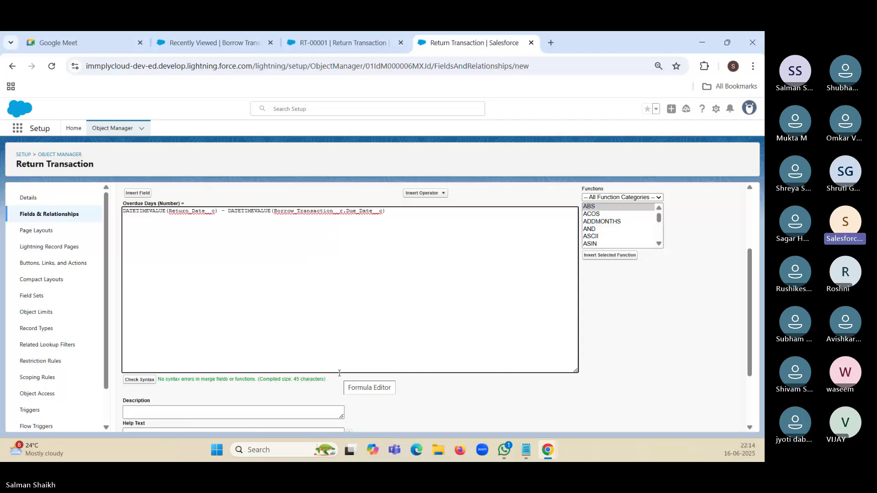
scroll(716, 243, "up", 2)
scroll(533, 352, "down", 2)
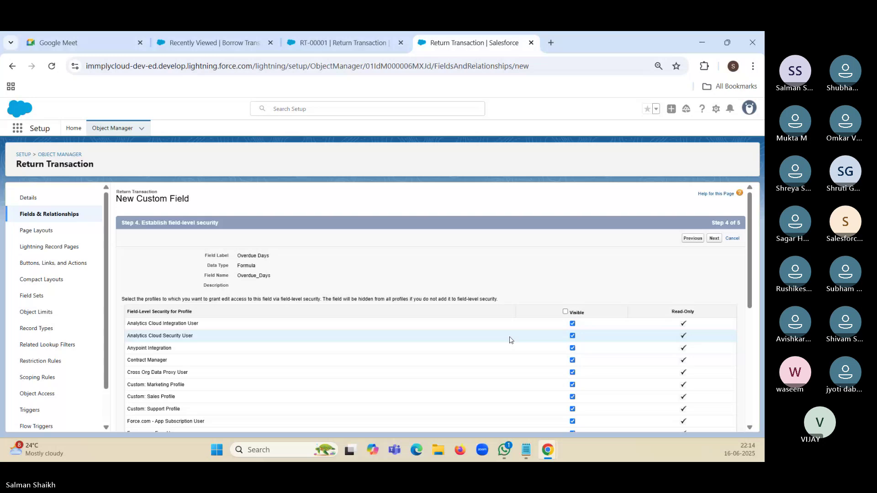
scroll(510, 340, "down", 5)
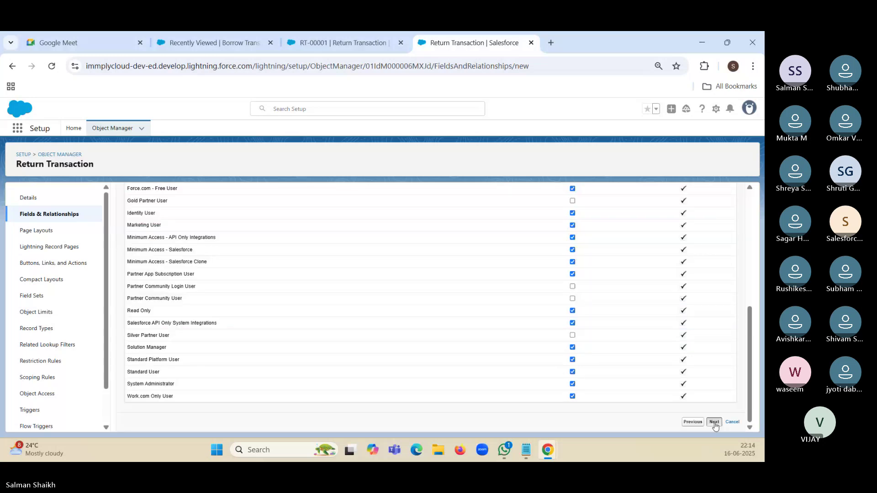
left_click(715, 422)
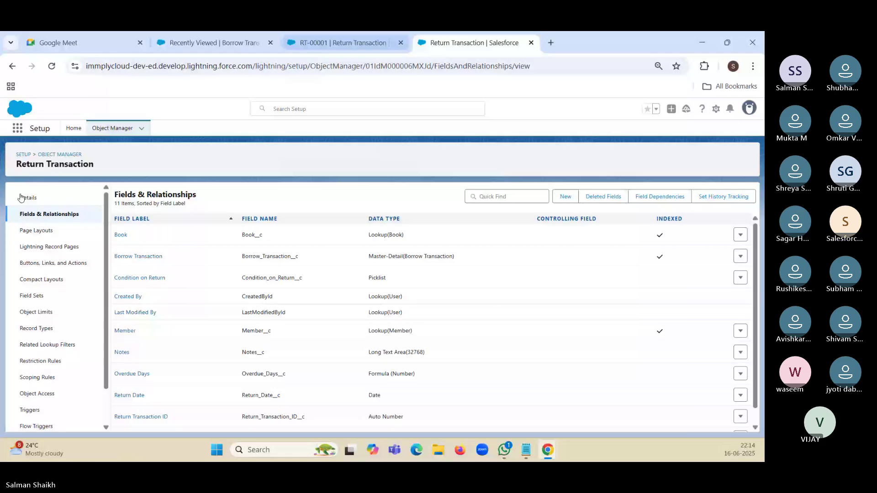
Step: Reload return transaction RT-00001 to view the new Overdue Days field, and look up its parent borrow transaction's due date
left_click(342, 43)
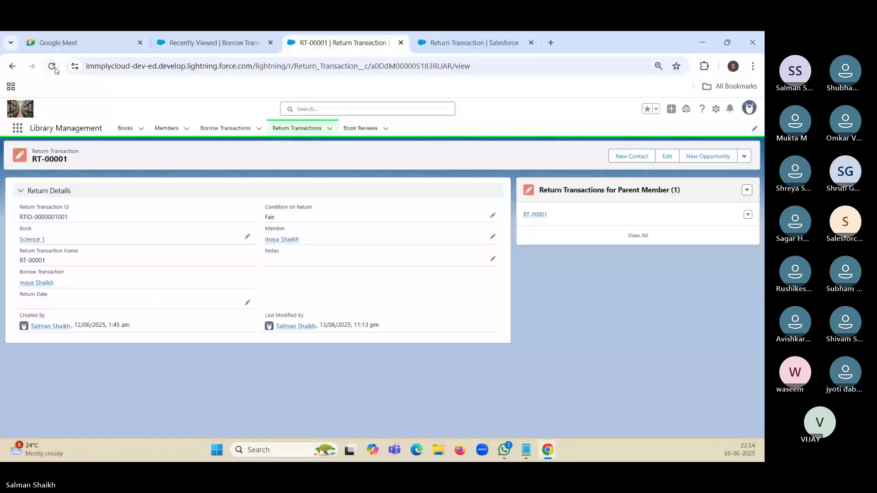
left_click(53, 67)
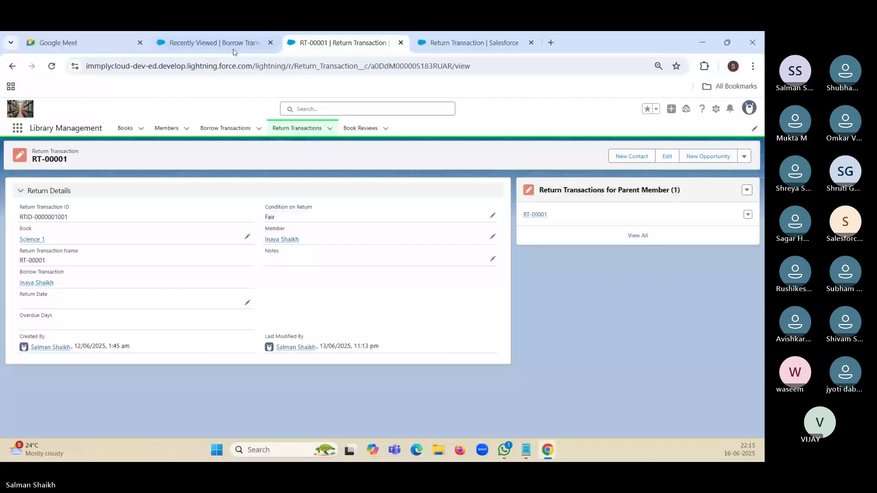
left_click(220, 44)
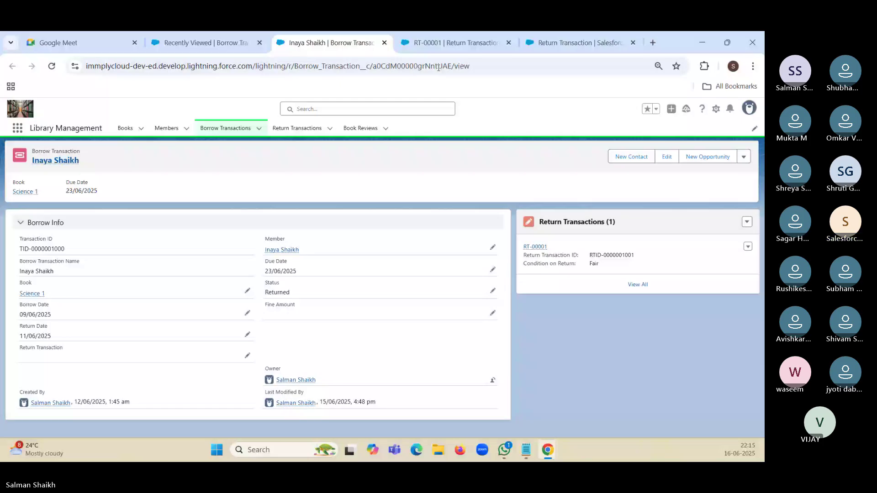
Step: Set the Return Date of return transaction RT-00001 to 01/07/2025 and save the record
left_click(466, 45)
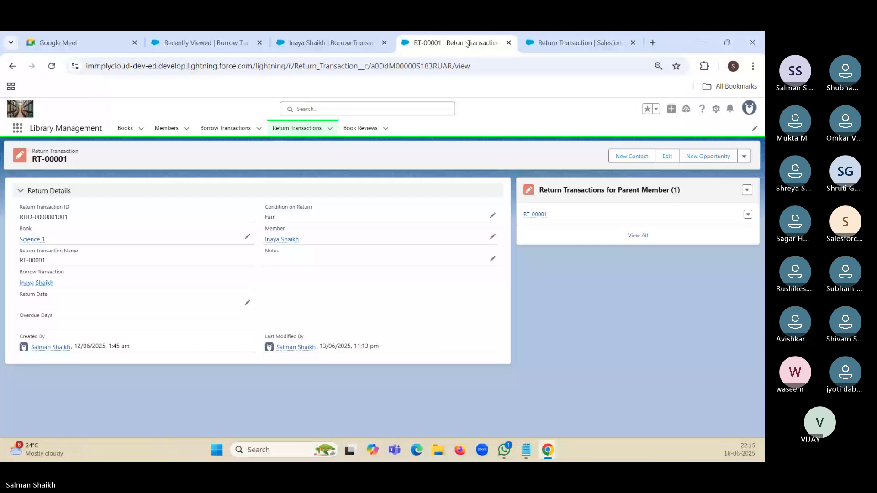
left_click(247, 303)
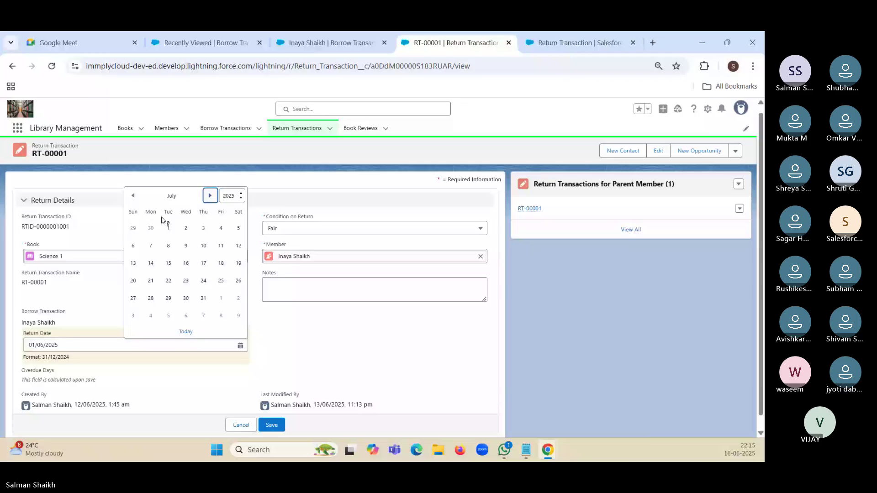
left_click(168, 227)
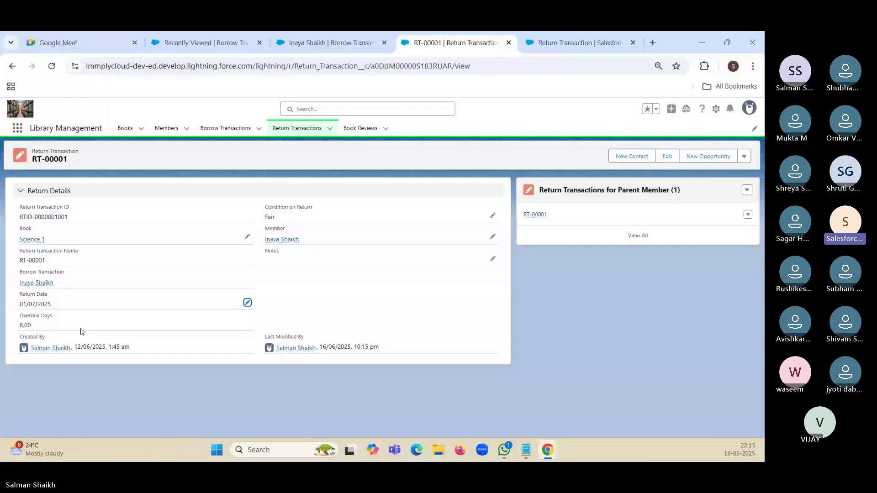
Step: Open the Borrow Transactions list, return to the open borrow transaction record, and examine its Return Transaction field
left_click(226, 127)
key("ctrl+shift+Tab")
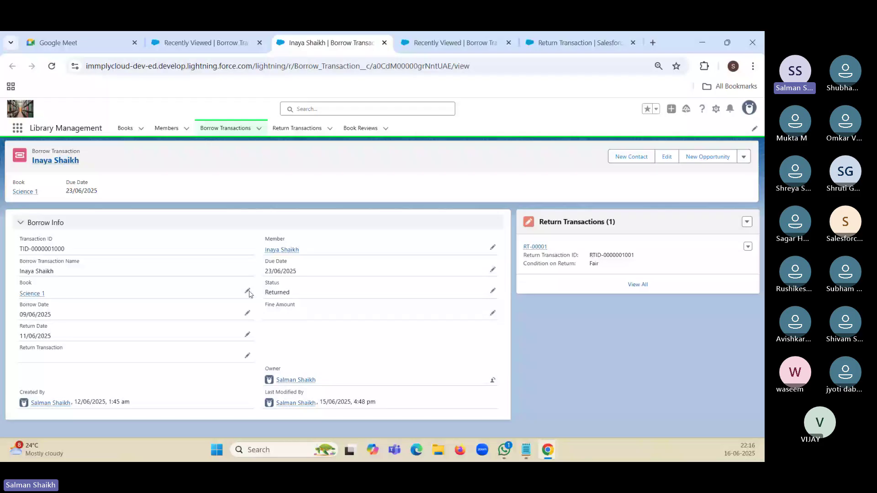
left_click_drag(20, 348, 65, 361)
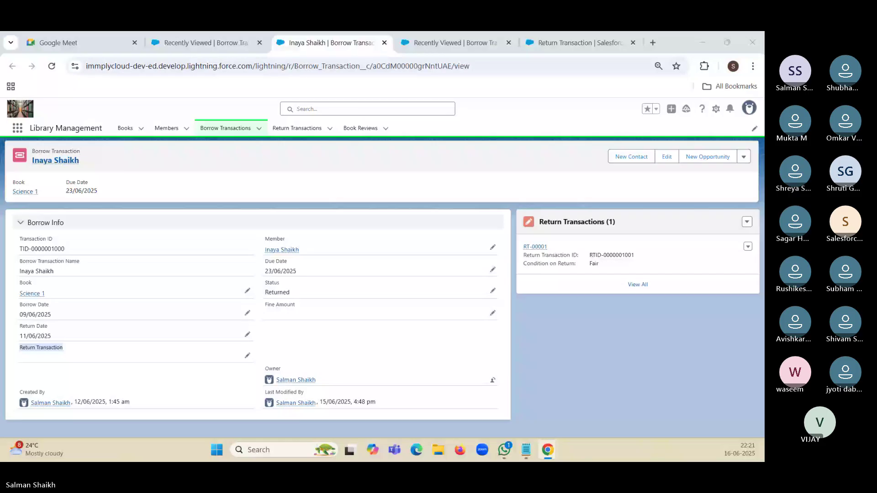
Step: Try to save the borrow transaction with its required Member lookup cleared
left_click(493, 248)
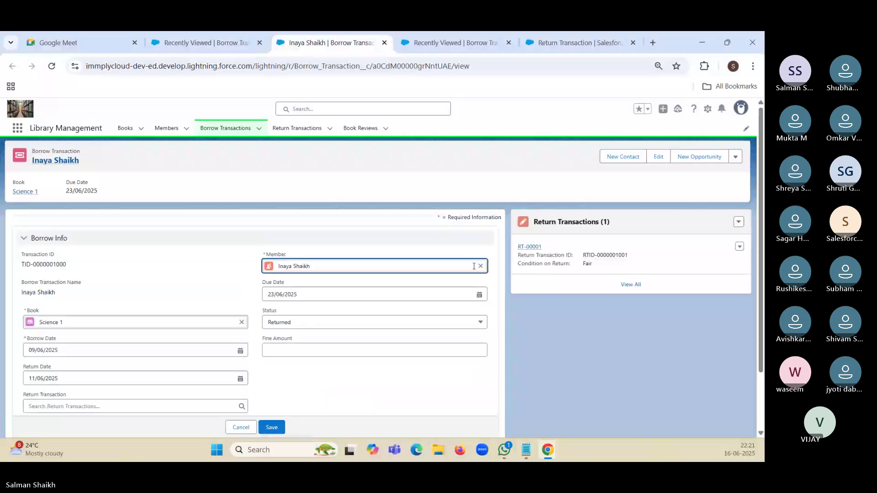
left_click(481, 266)
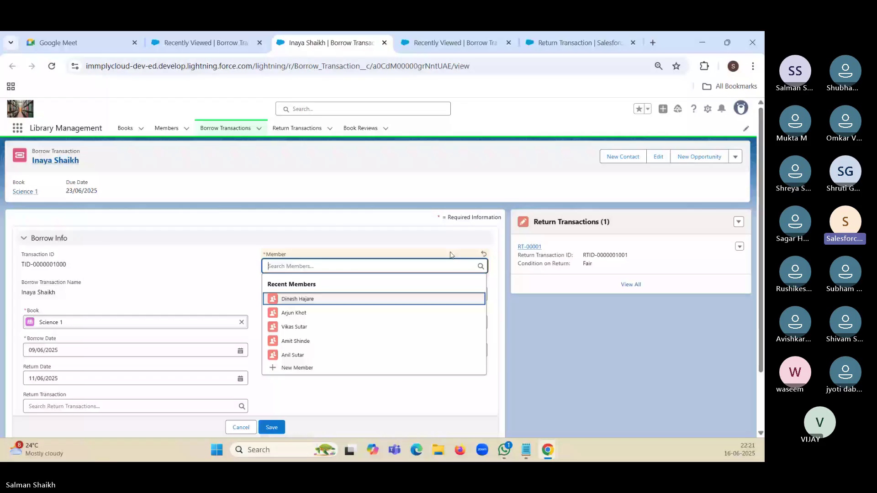
left_click(228, 238)
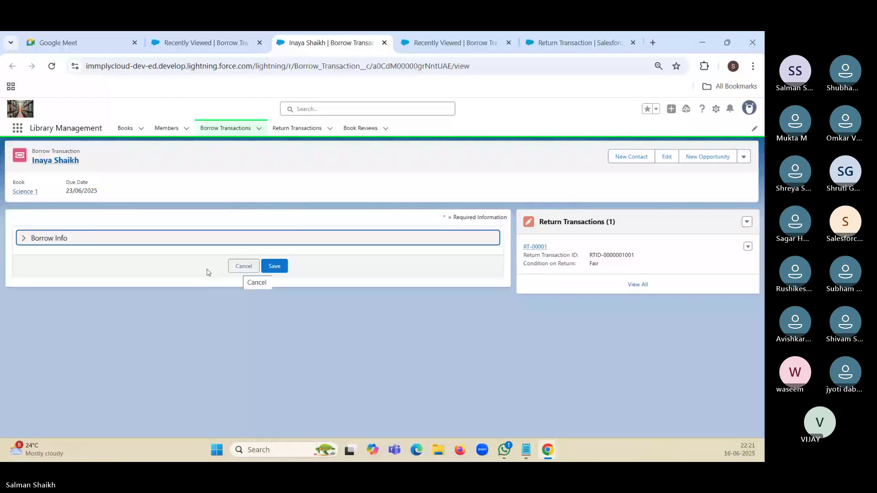
left_click(274, 266)
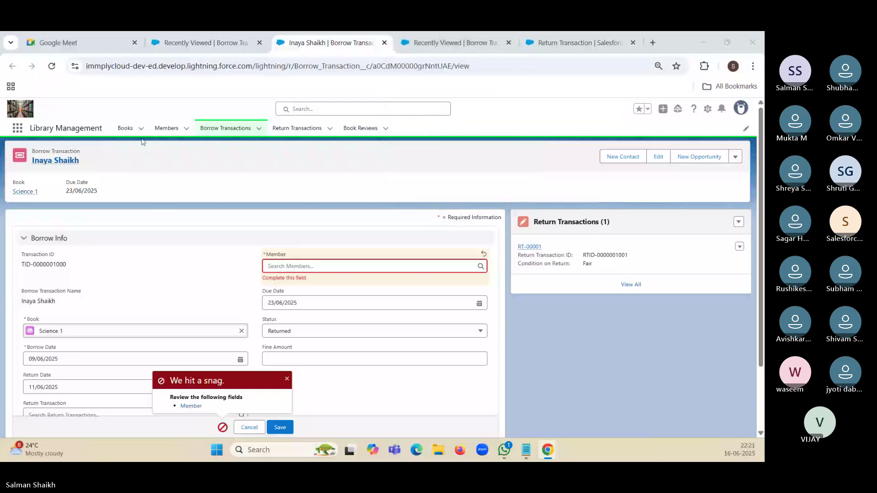
Step: Leave for the Members list, discarding the unsaved borrow transaction changes, and view the details of the member in row 10
left_click(173, 130)
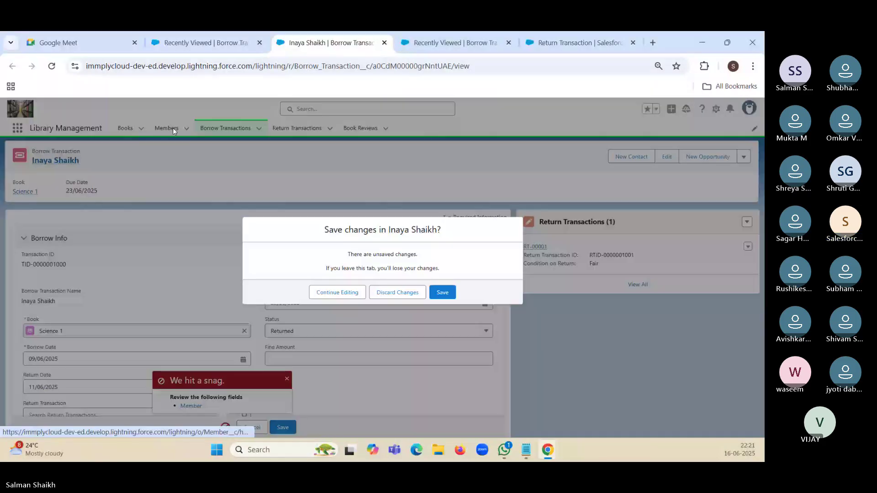
left_click(398, 295)
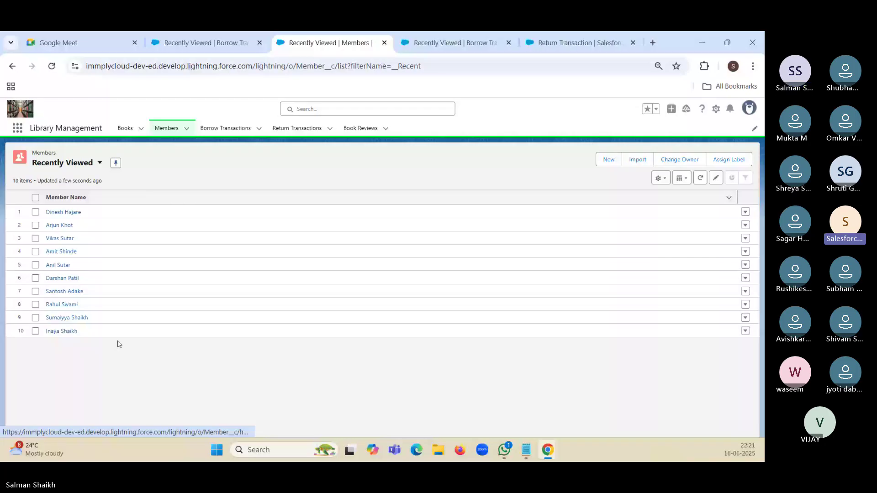
left_click(66, 332)
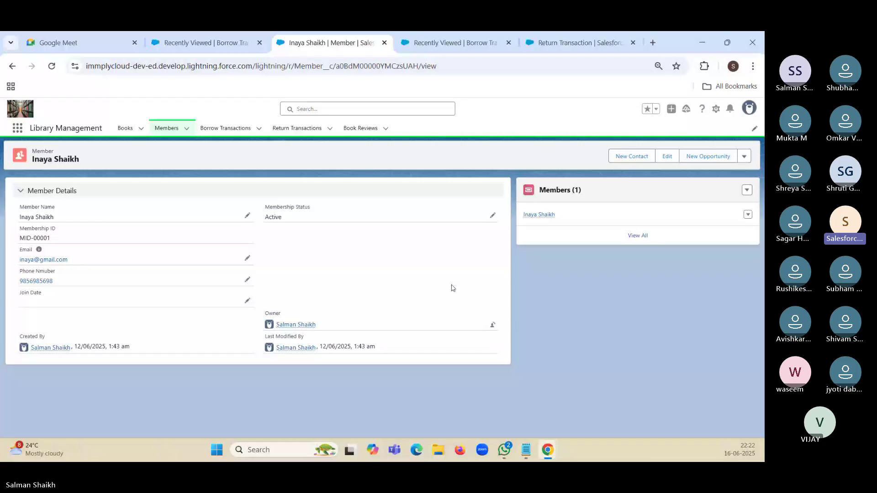
Step: Switch to WhatsApp, send the message "WHEN SHOULD YOU USE MASTERDETAILS AND LOOKUP" in the fellow trainer's chat, and return to the member record in Chrome
key("alt+Tab")
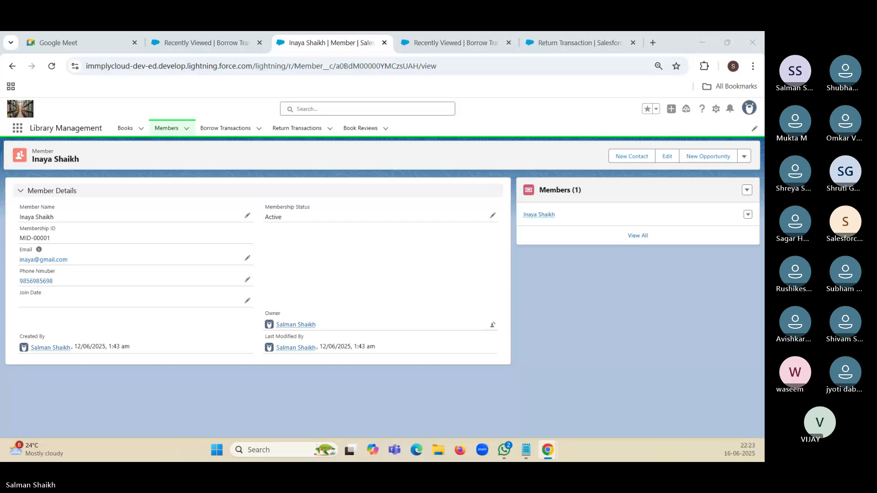
key("alt+Tab")
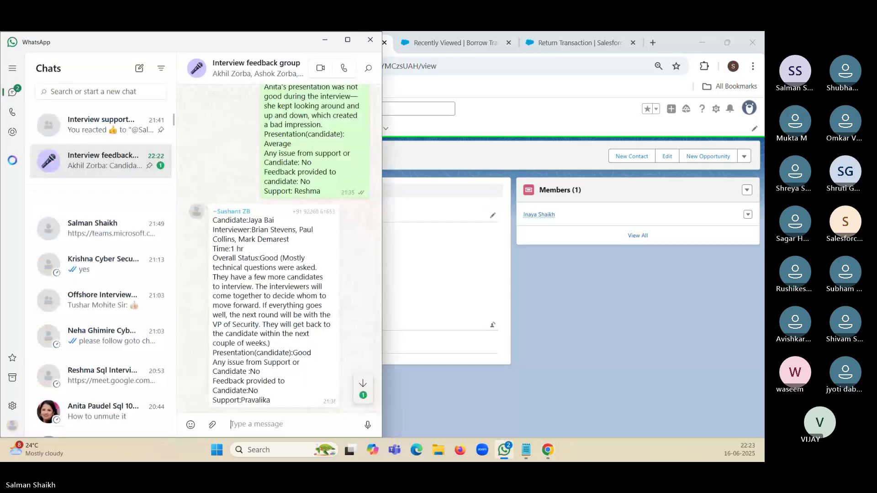
left_click(105, 232)
type("WHEN SH")
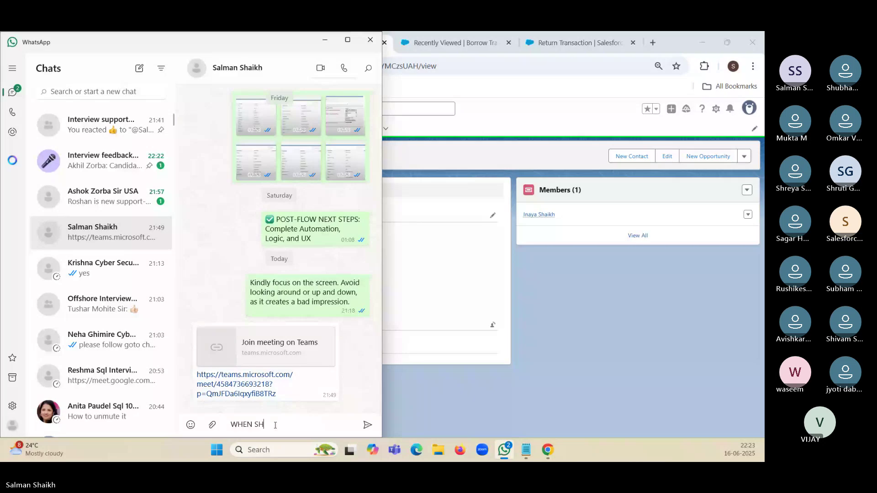
type("OULD YOU USE MASTERDETAILS A")
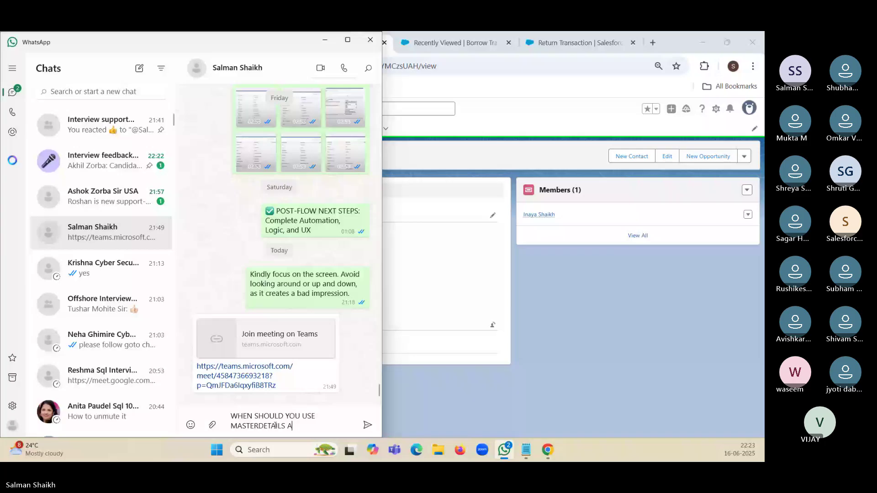
type("ND LOOKUP")
key("Return")
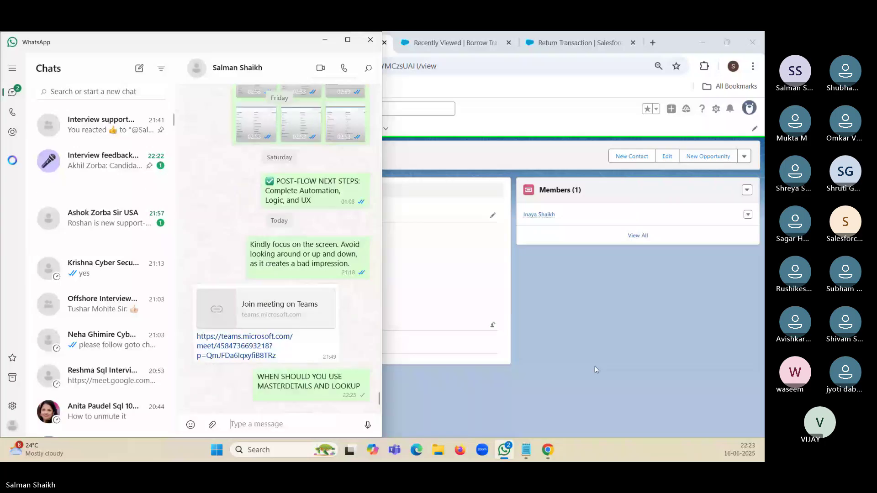
left_click(597, 370)
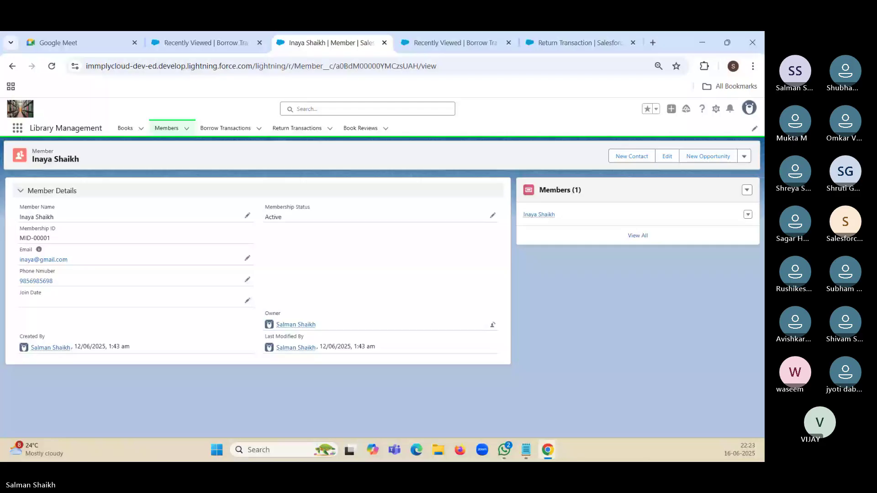